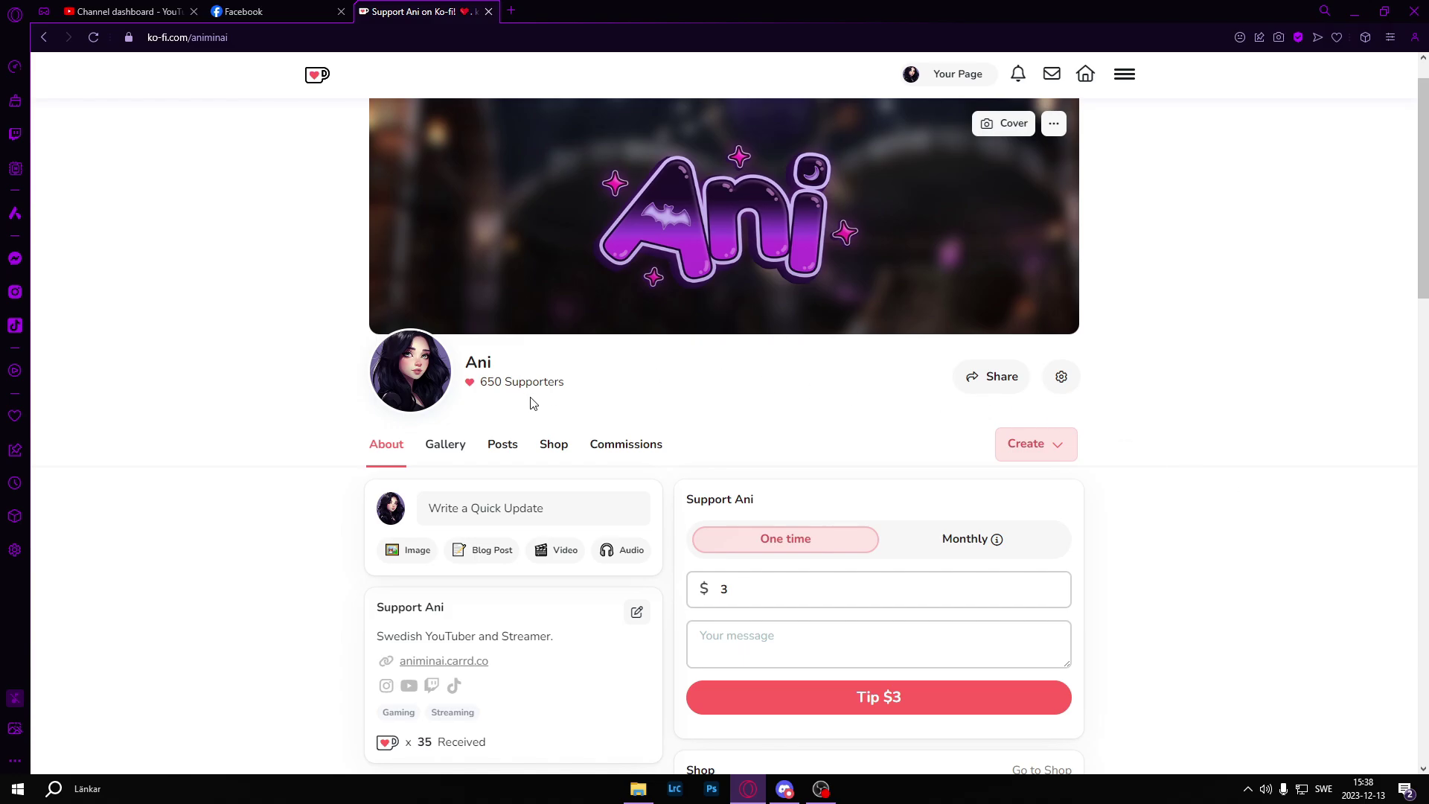
Open the product page of the free Everyday | ReShade Preset in the Ko-fi shop
click(550, 450)
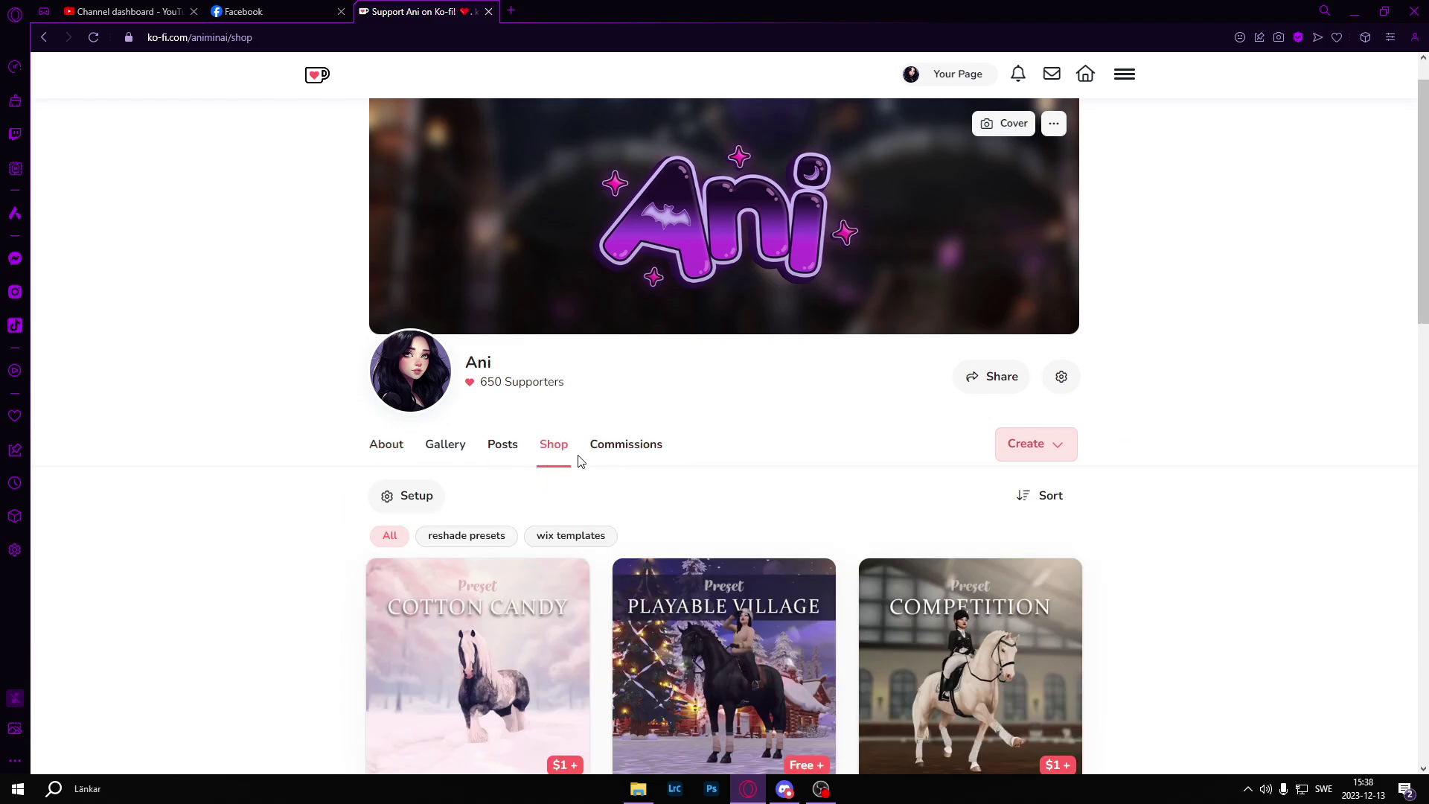
scroll(1206, 354, down, 3)
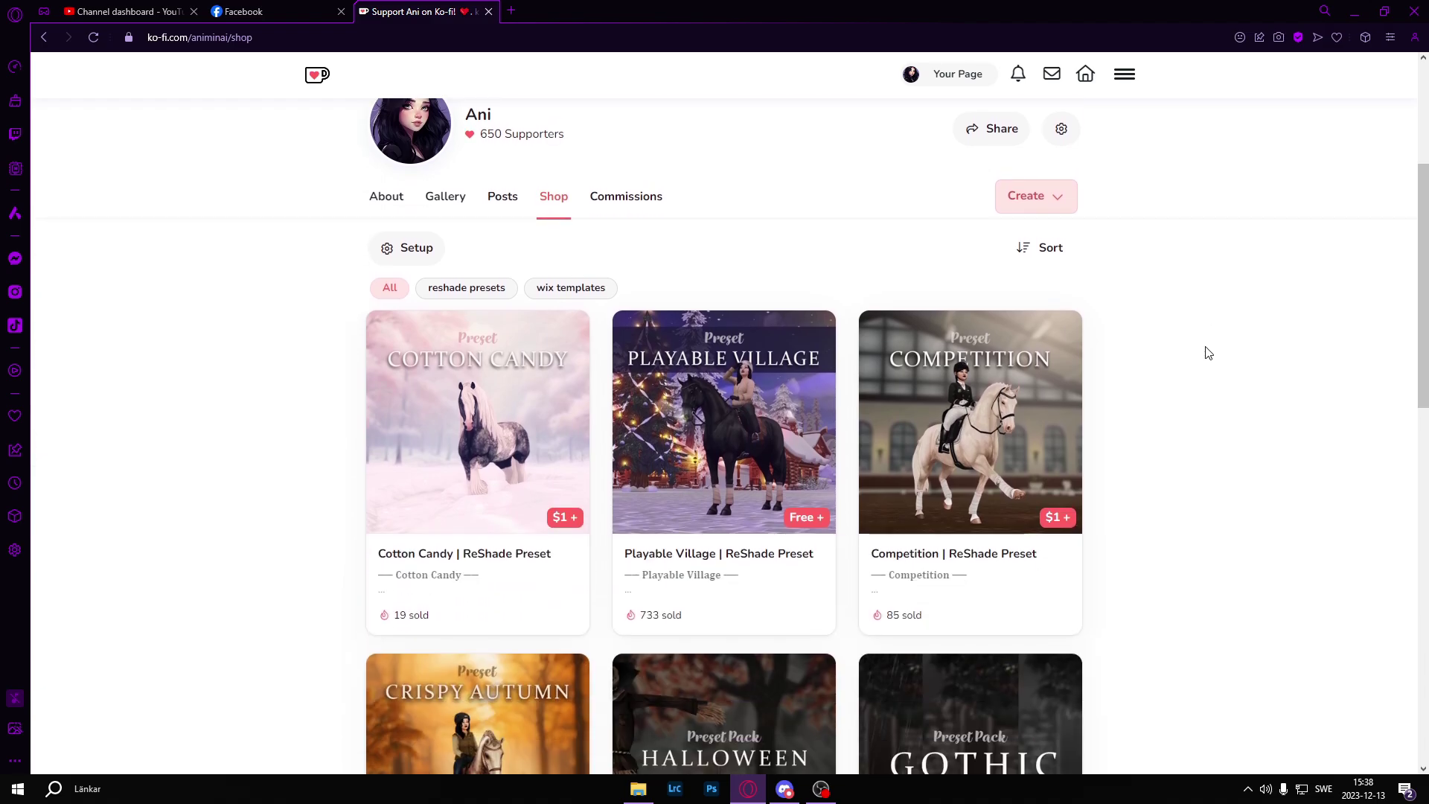
scroll(1251, 411, down, 5)
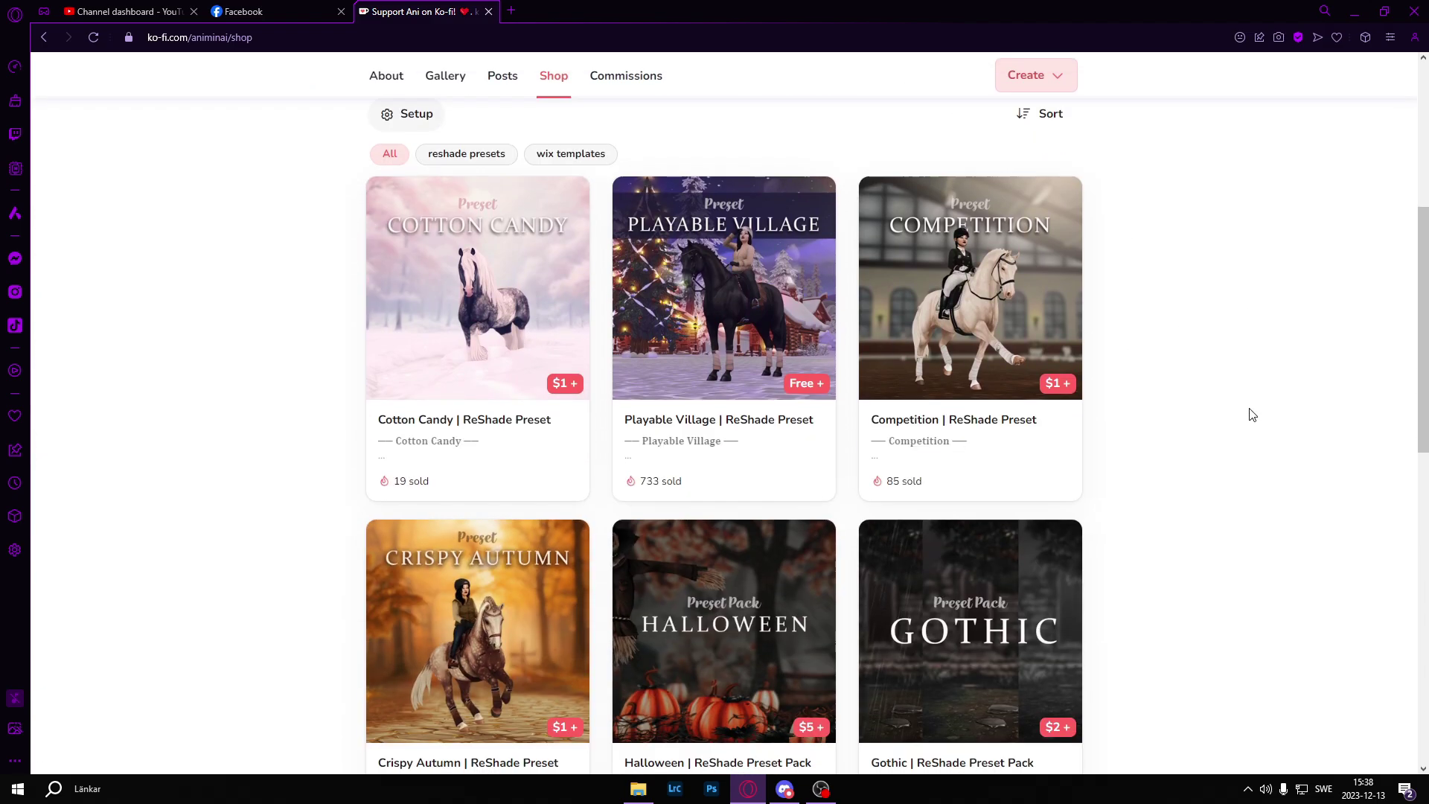
scroll(1256, 414, down, 5)
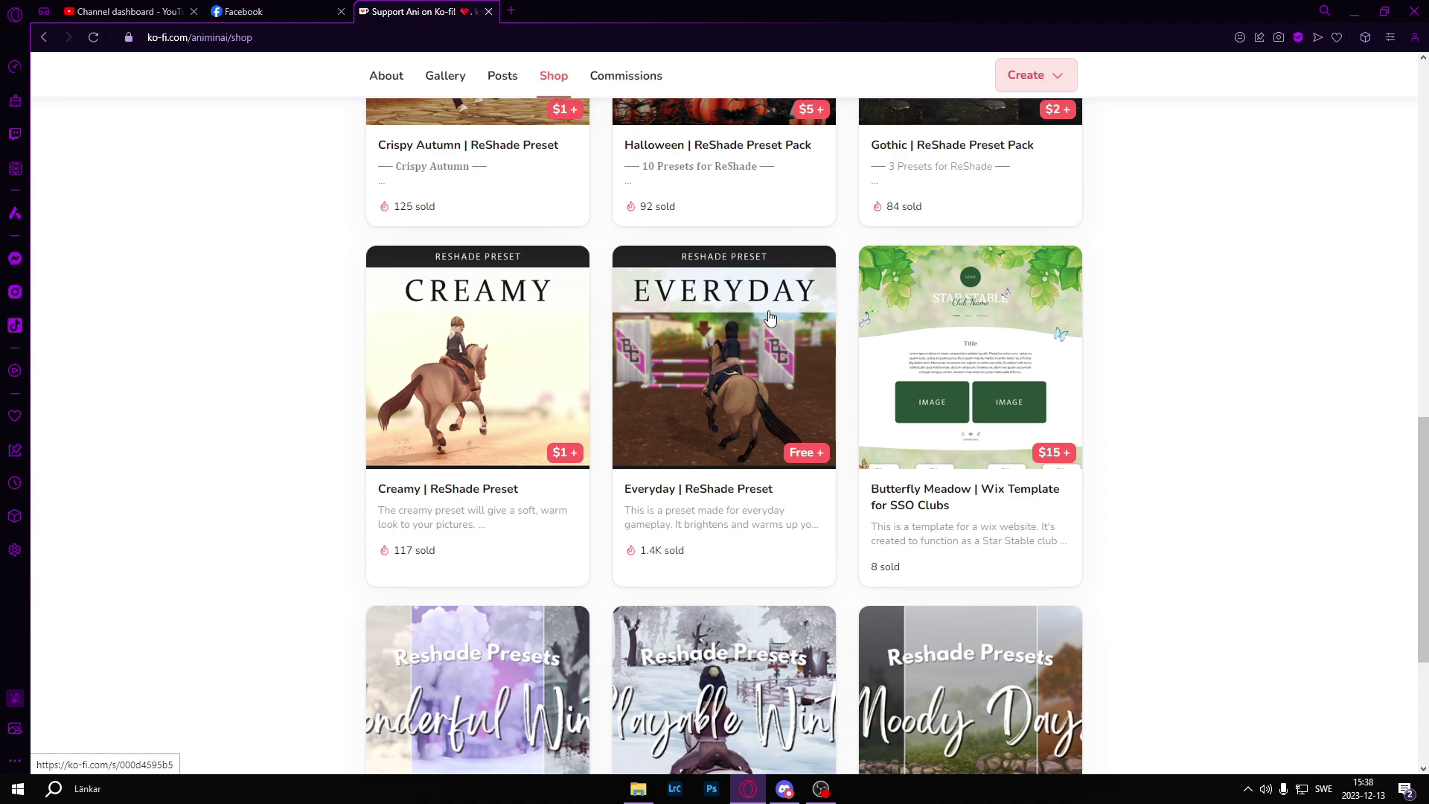
click(714, 367)
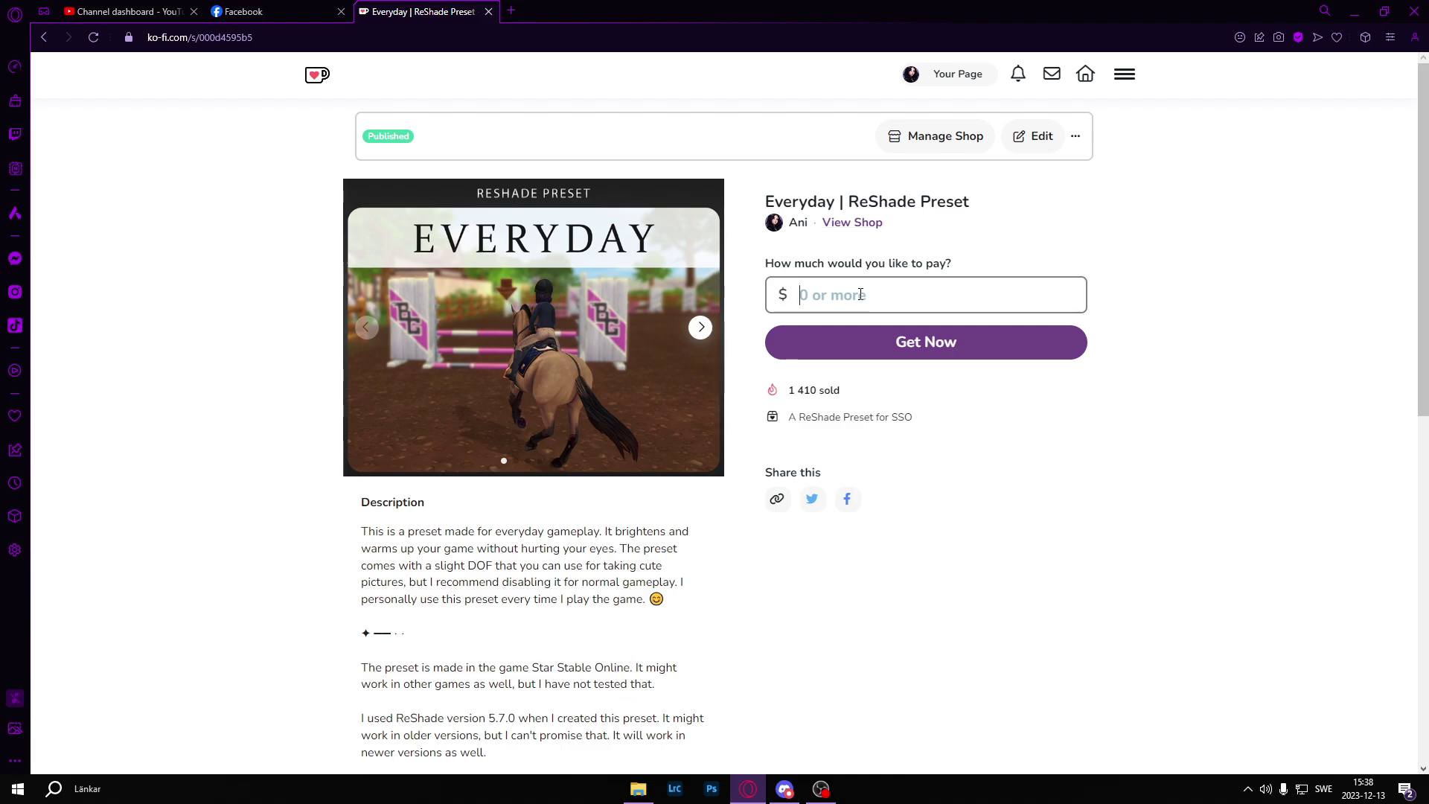
Order the Everyday preset at a price of $0 and complete the checkout
text(0)
click(1196, 330)
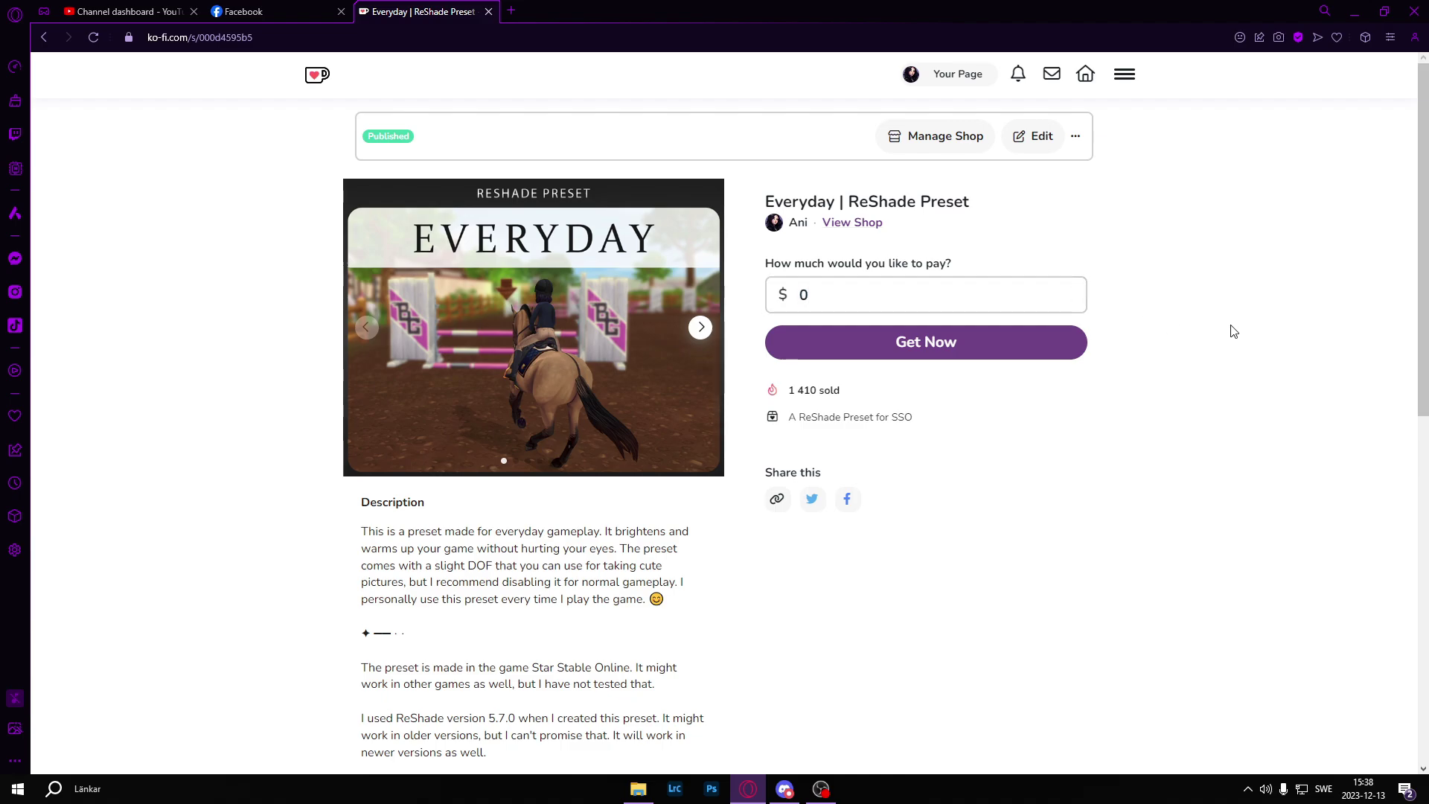
click(918, 355)
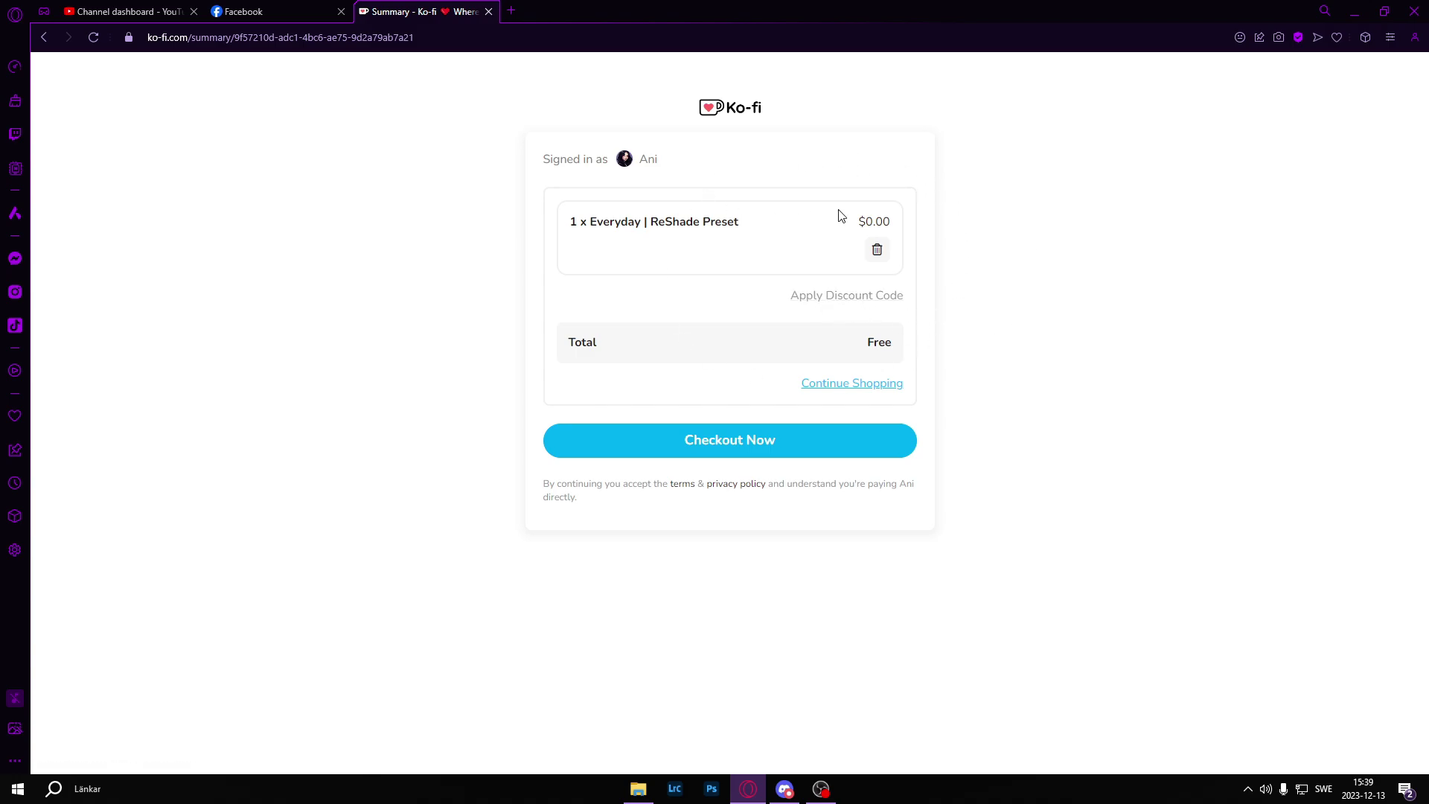
click(781, 454)
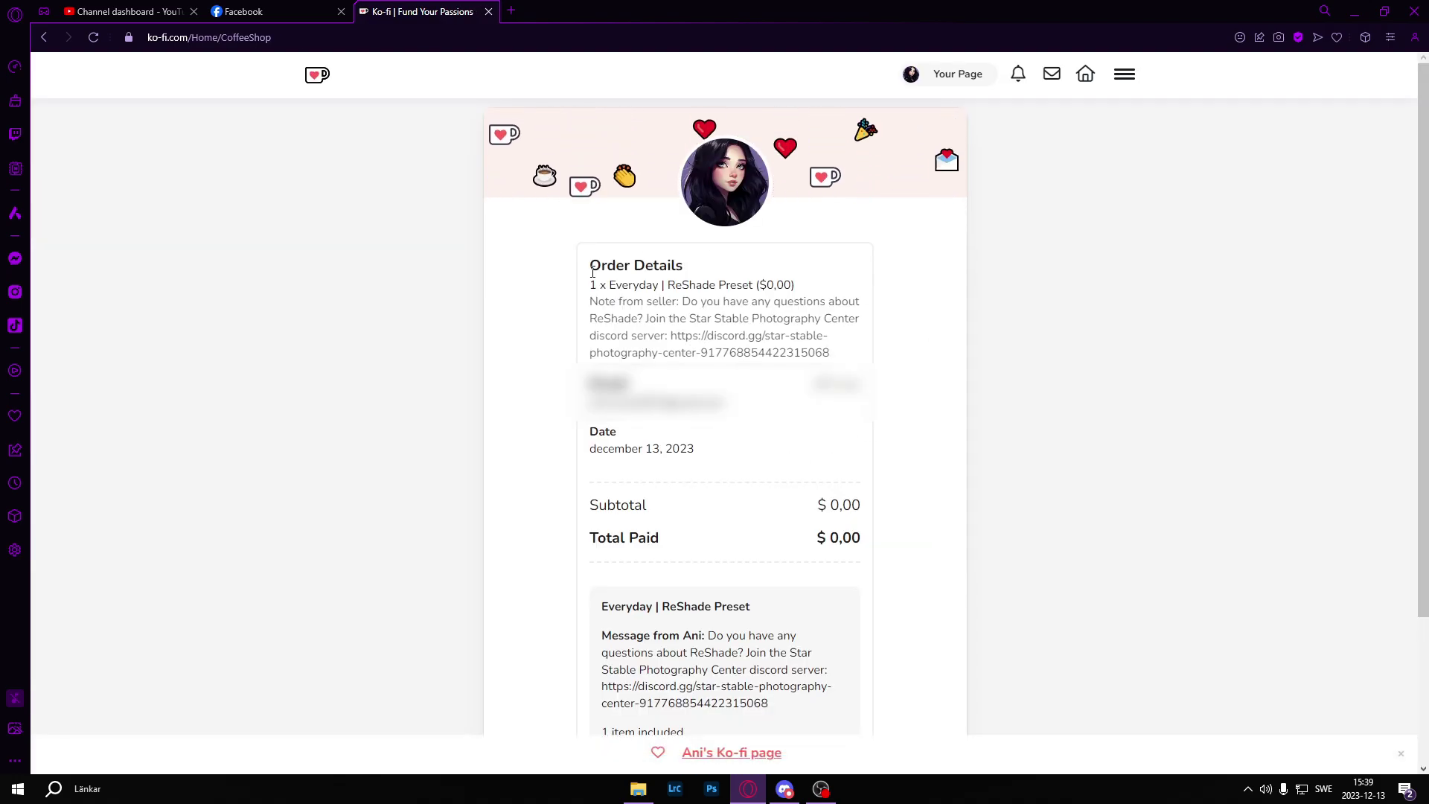
Download Everyday by Ani.ini from the order's content, show it in the downloads folder, and move that window aside
scroll(926, 435, down, 2)
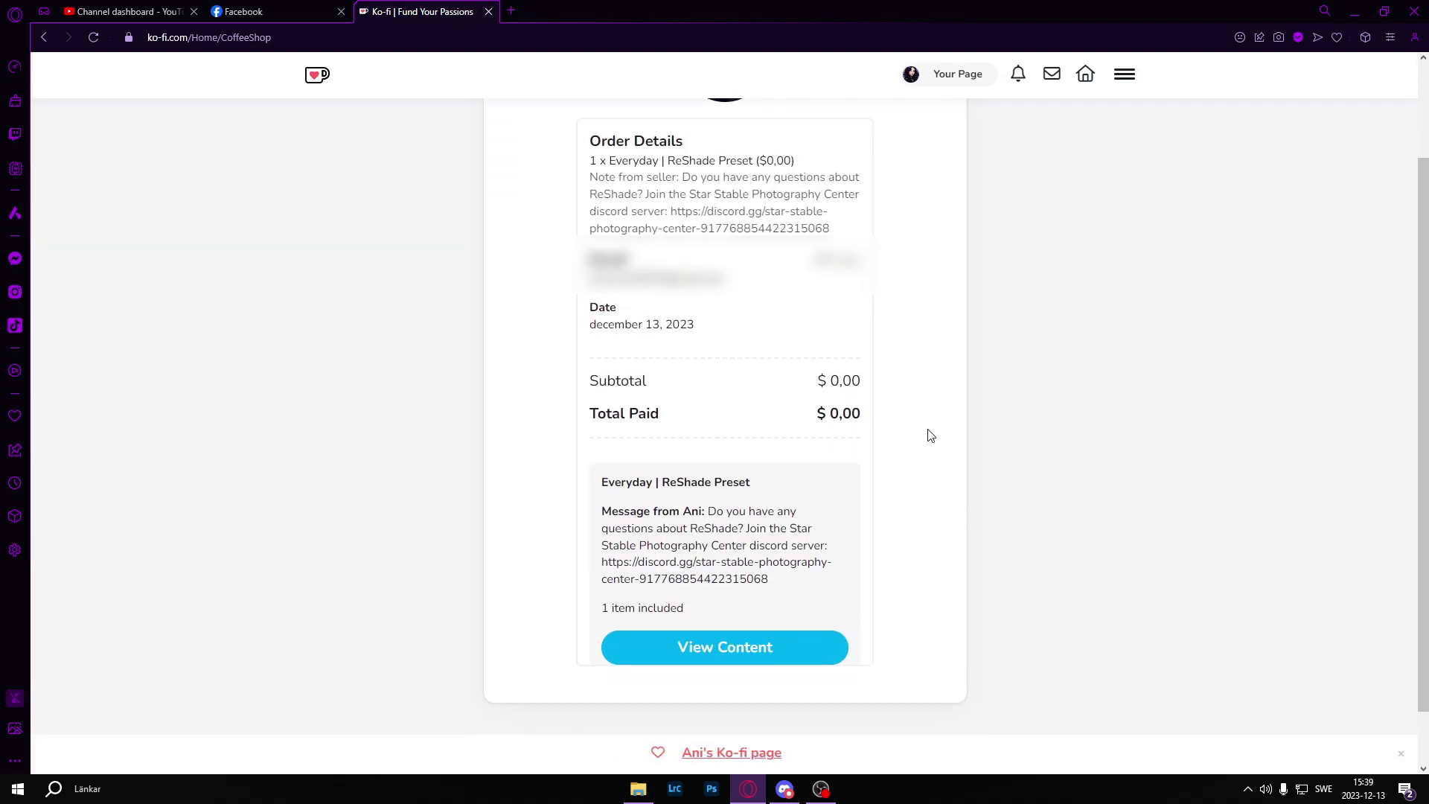
scroll(930, 435, up, 2)
scroll(930, 436, down, 2)
click(753, 649)
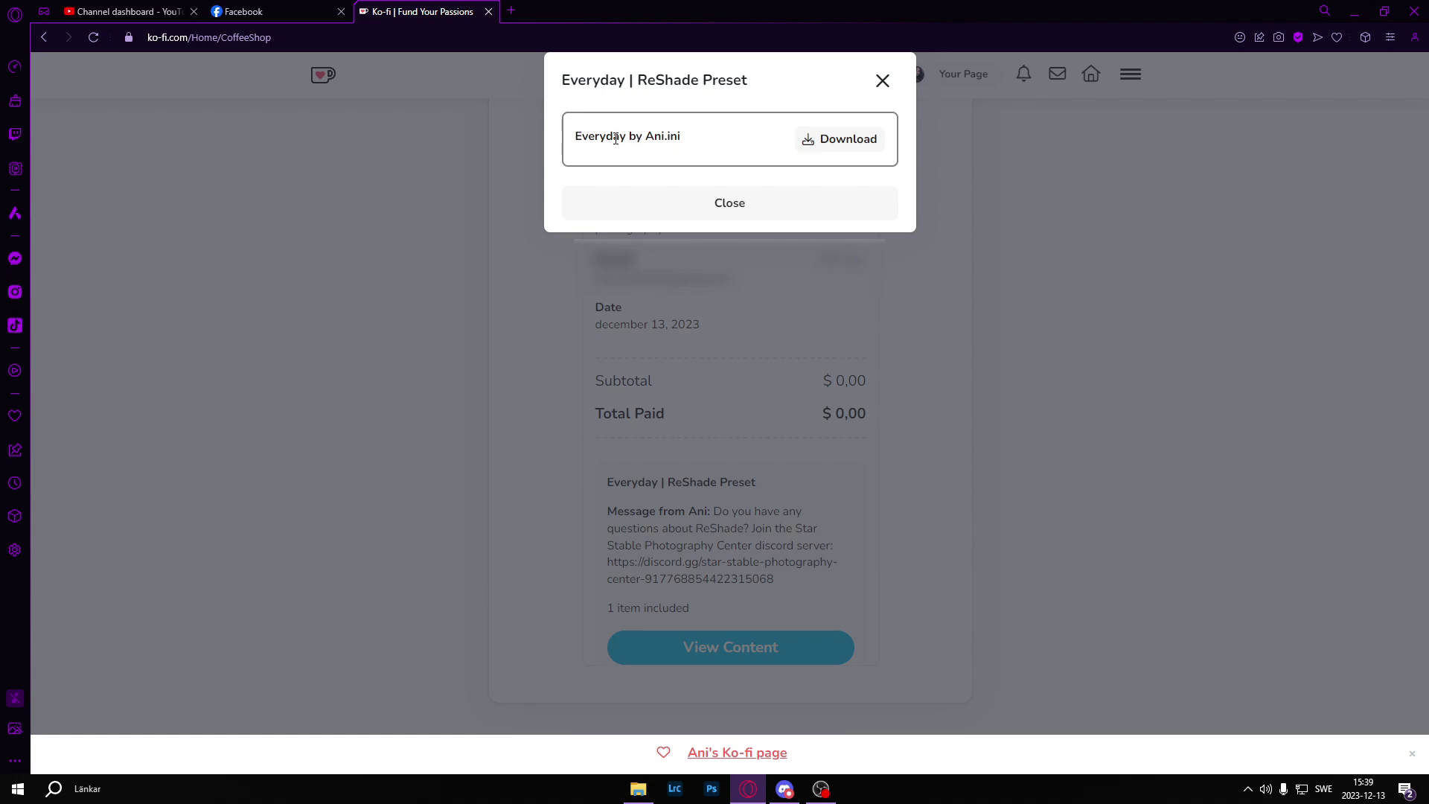
click(860, 144)
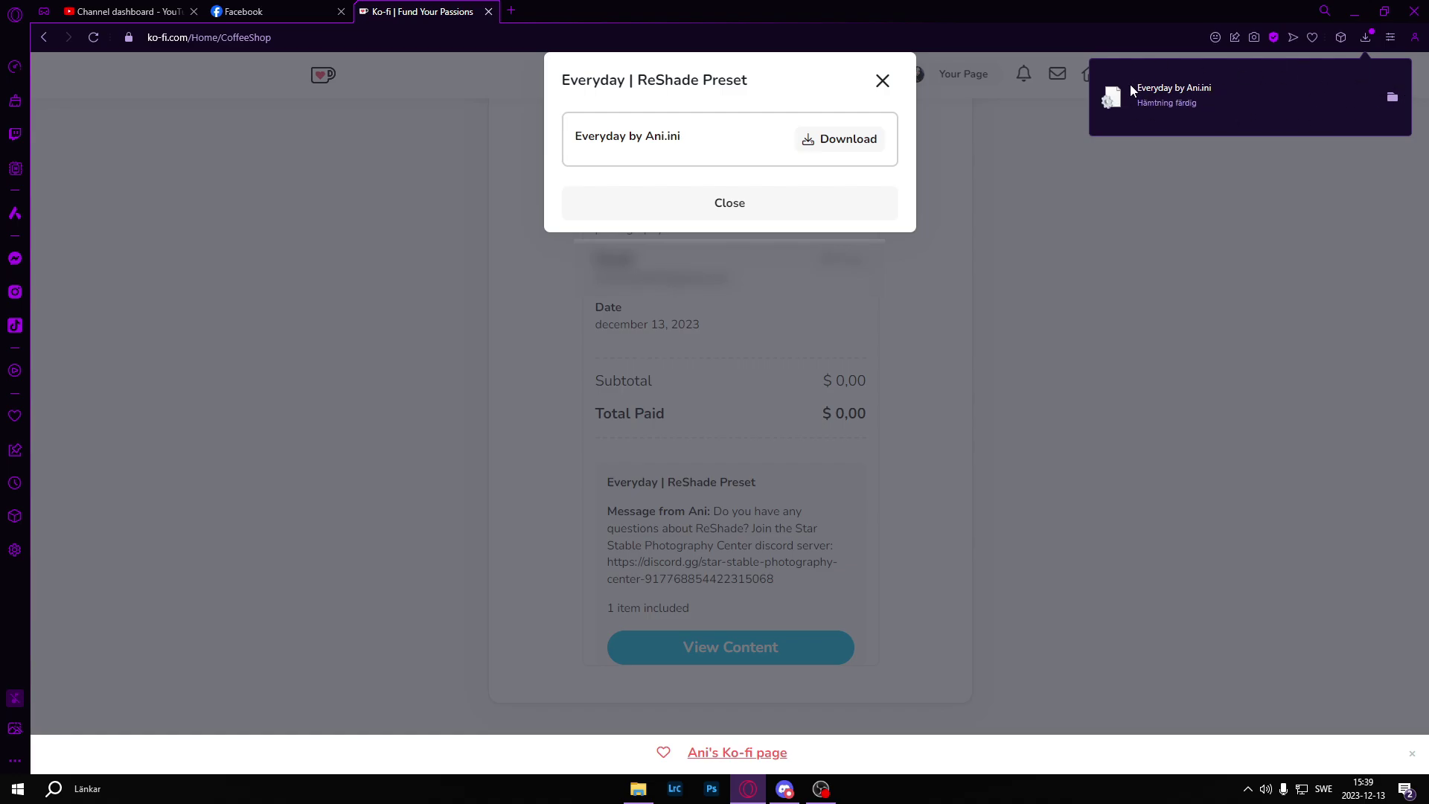
click(1391, 99)
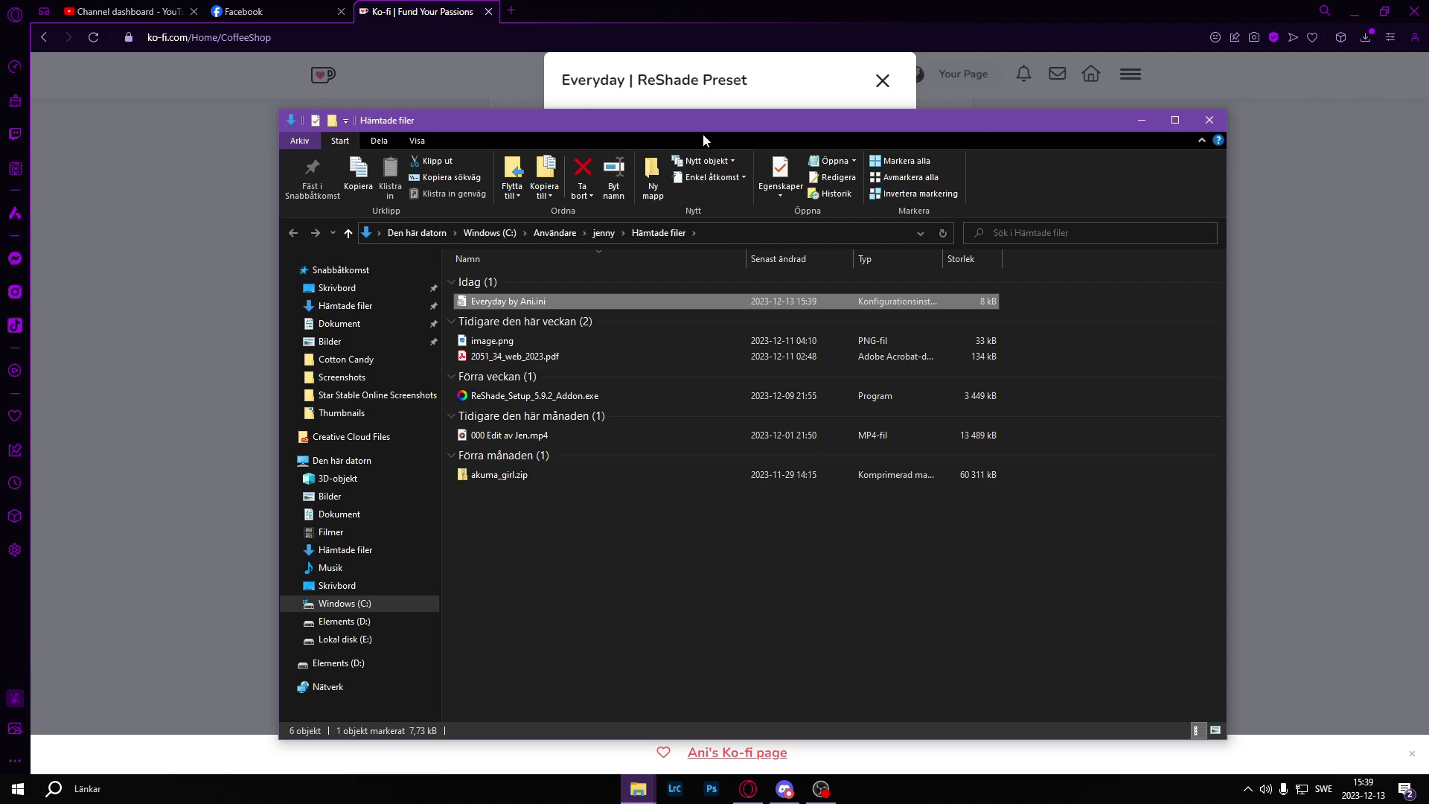
drag(714, 122, 893, 85)
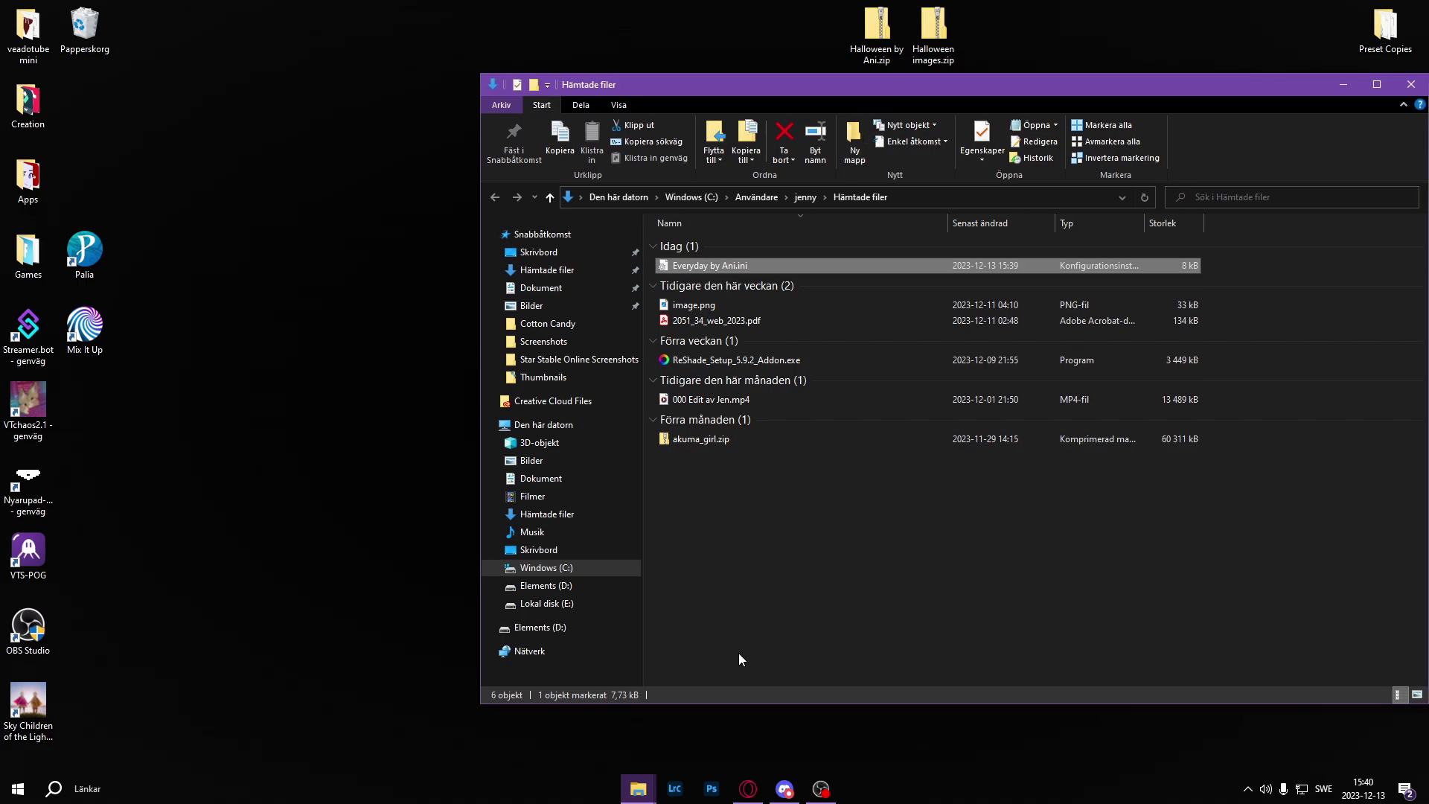
drag(814, 92, 1428, 216)
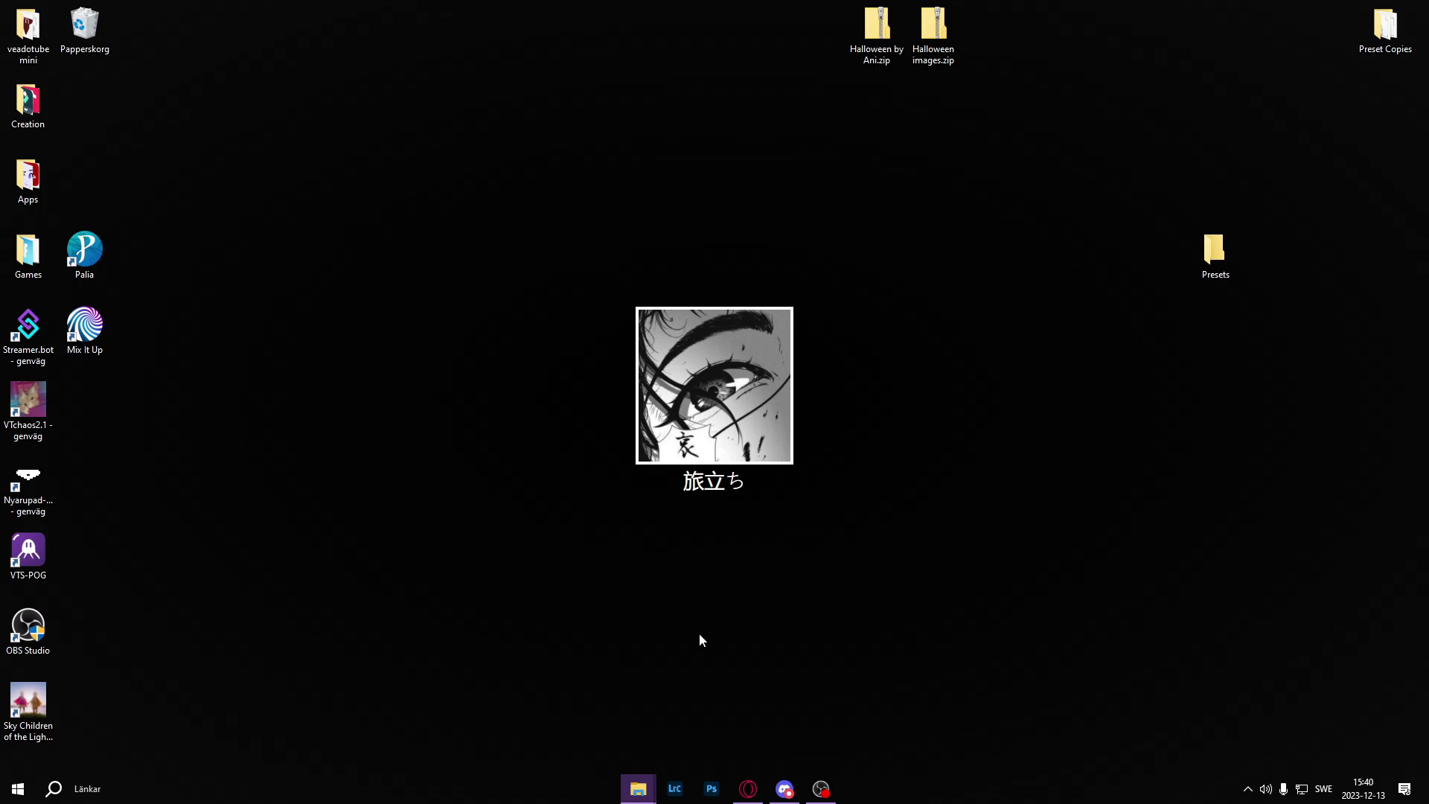
Open the game's client folder at Windows (C:) > Program > Star Stable Online > client in a separate File Explorer window
click(648, 797)
click(568, 714)
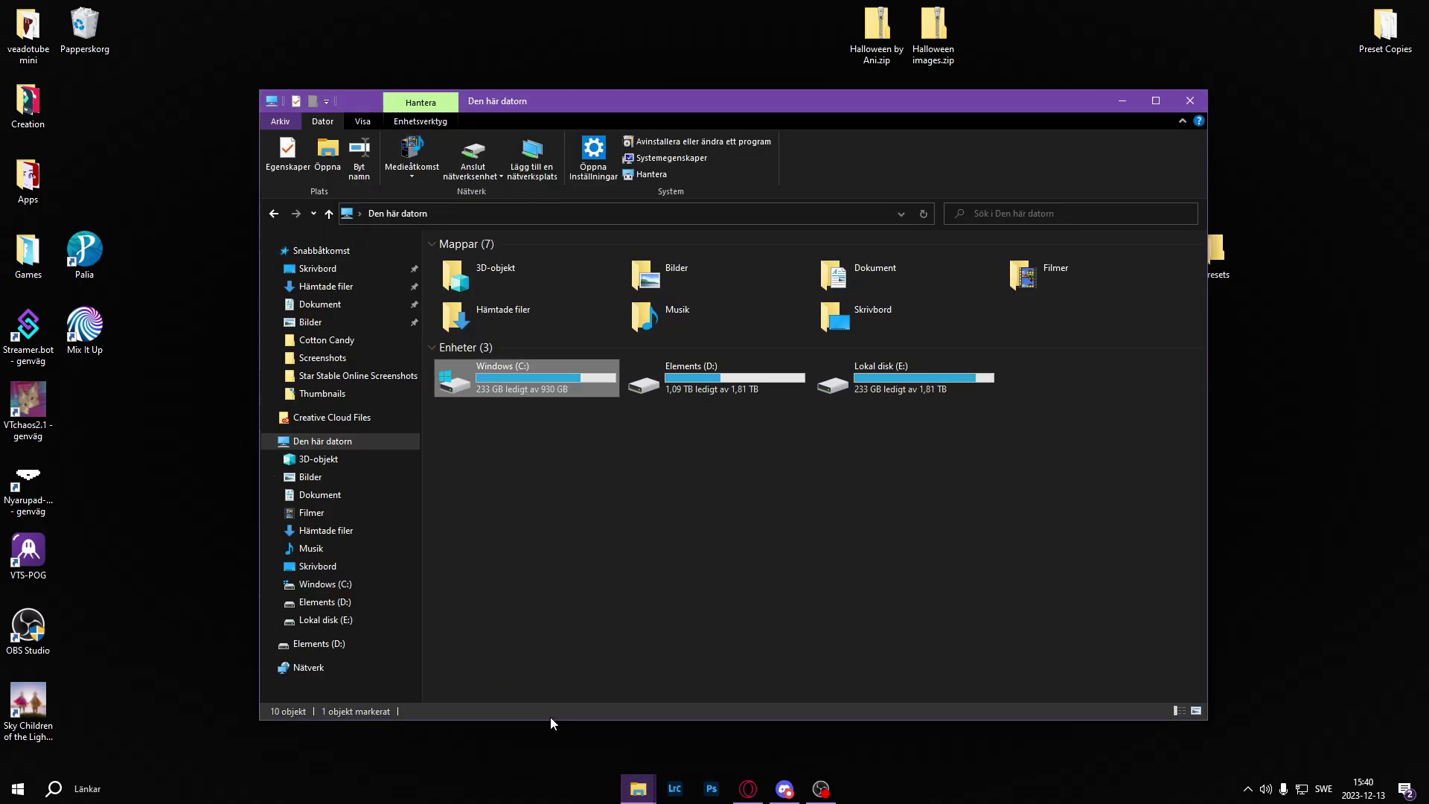
drag(577, 95, 591, 87)
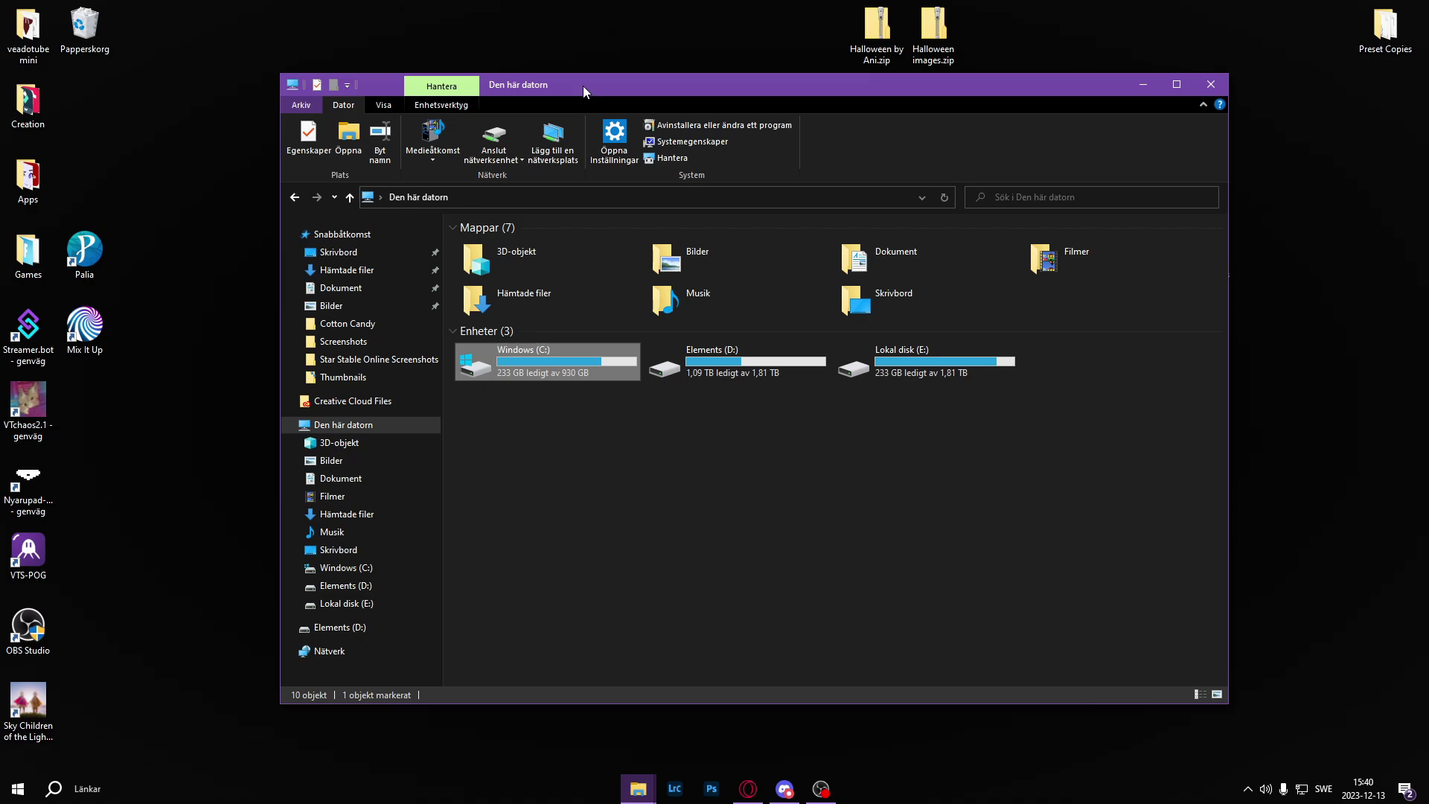
double_click(573, 362)
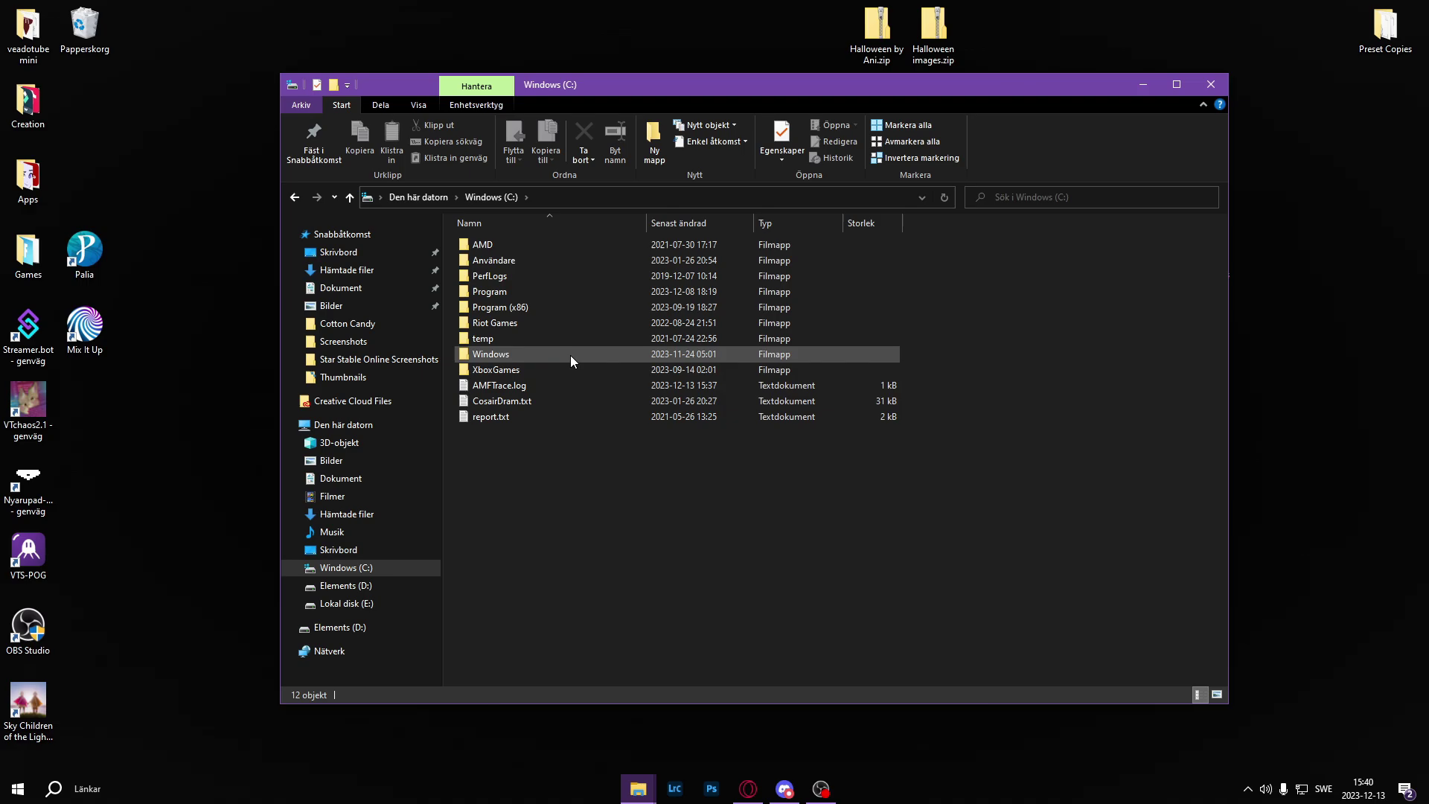
double_click(544, 292)
scroll(544, 295, down, 5)
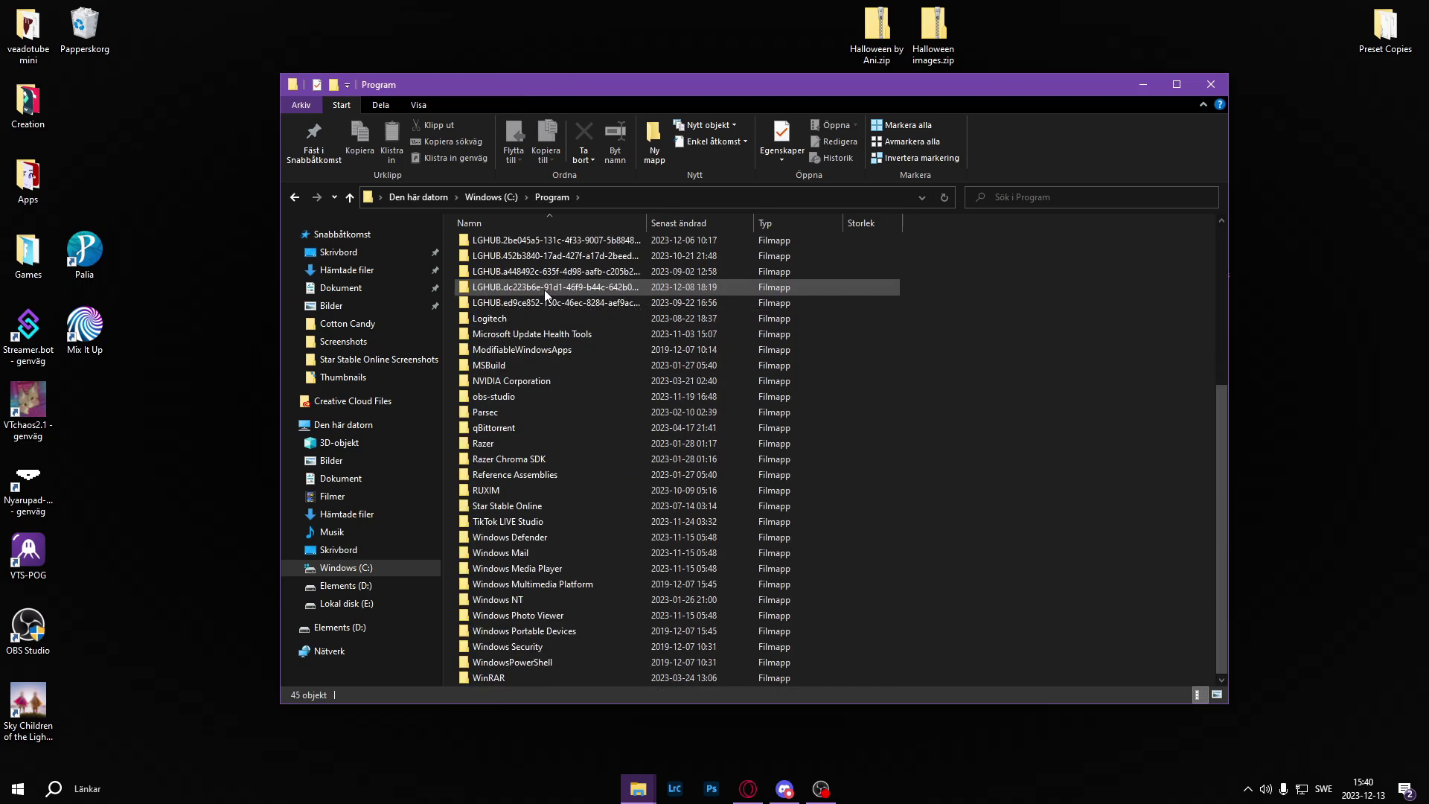
double_click(578, 505)
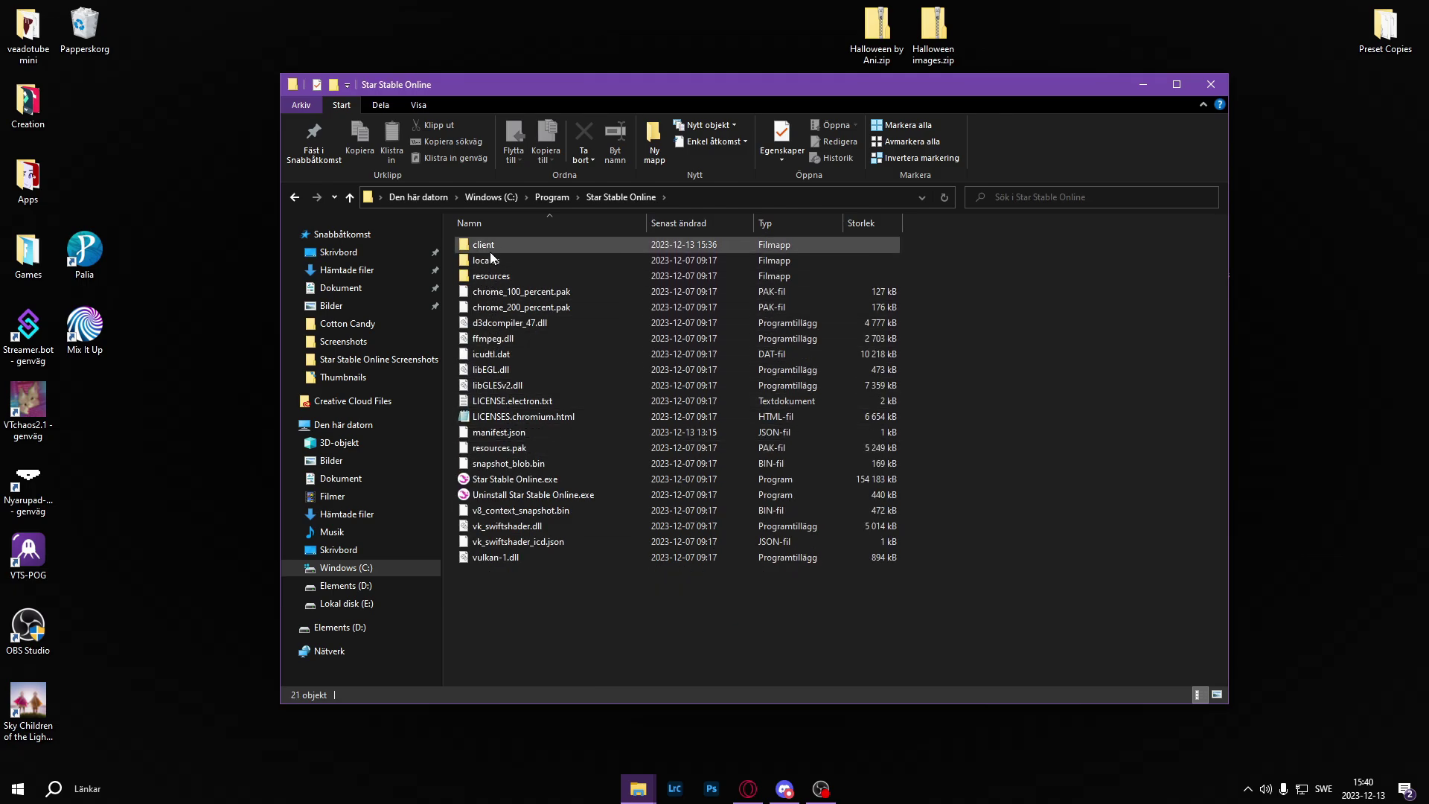
double_click(567, 248)
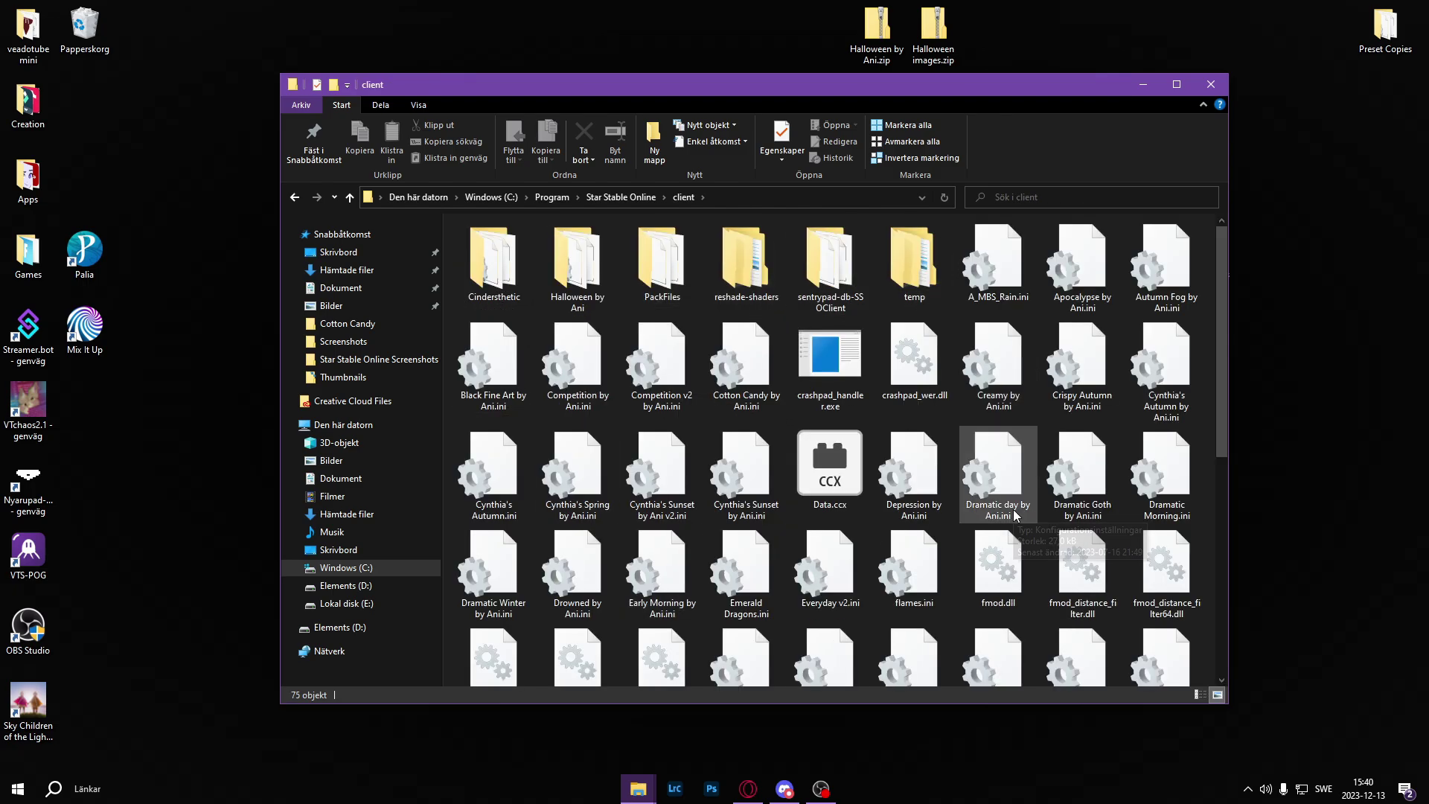
Place the two folder windows side by side and move Everyday by Ani.ini from the downloads into the client folder
drag(710, 83, 435, 73)
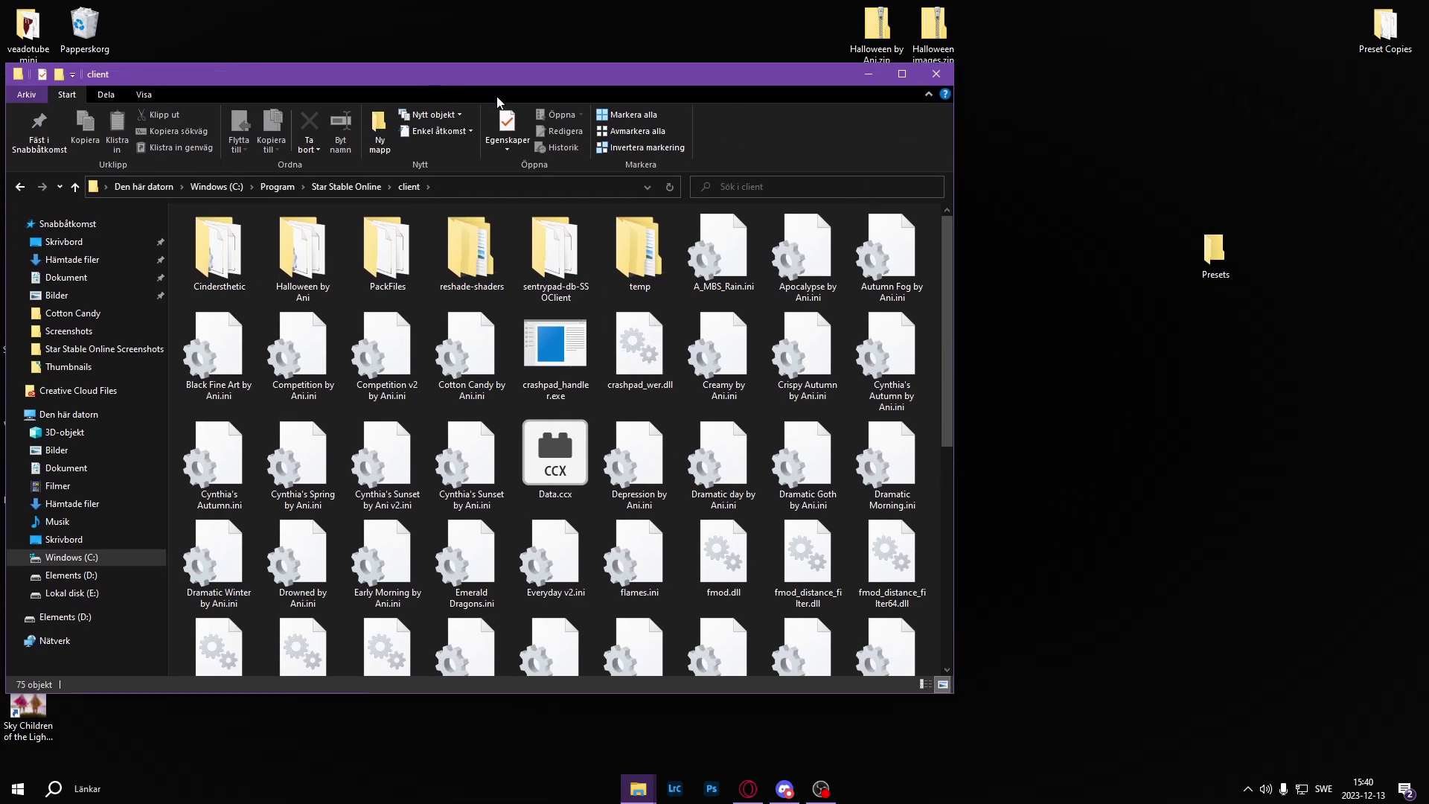
drag(1000, 155, 1133, 101)
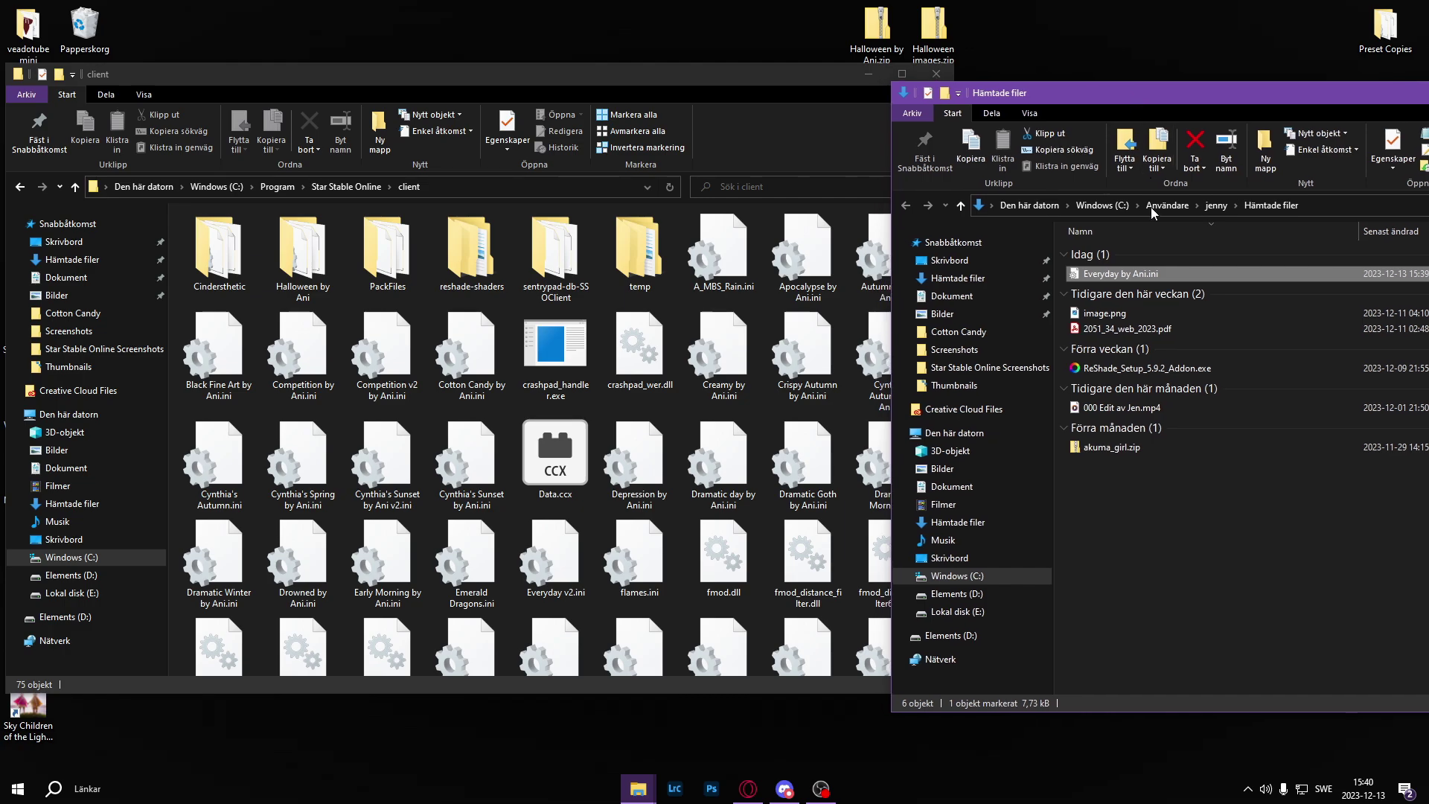
drag(903, 298, 672, 308)
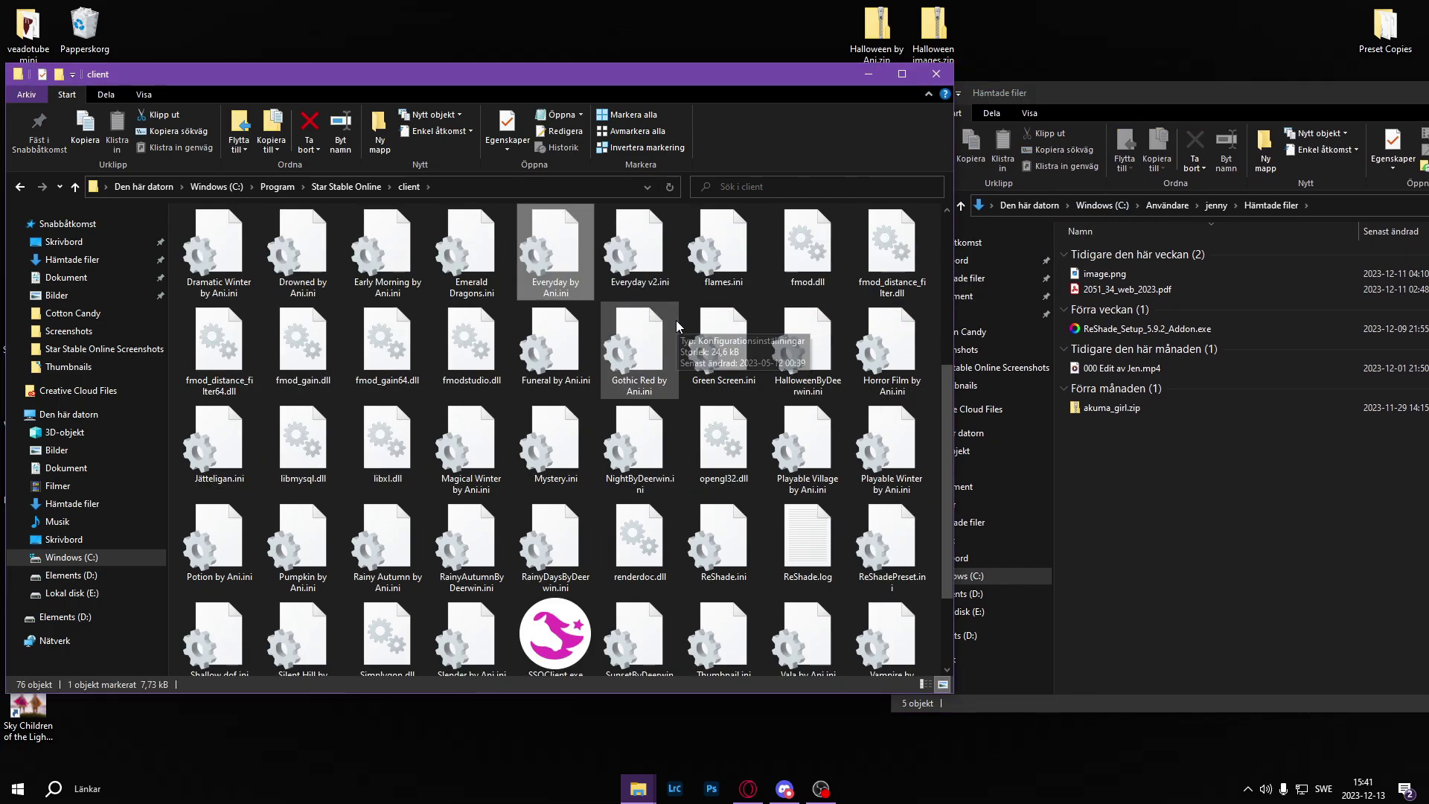
scroll(677, 331, up, 3)
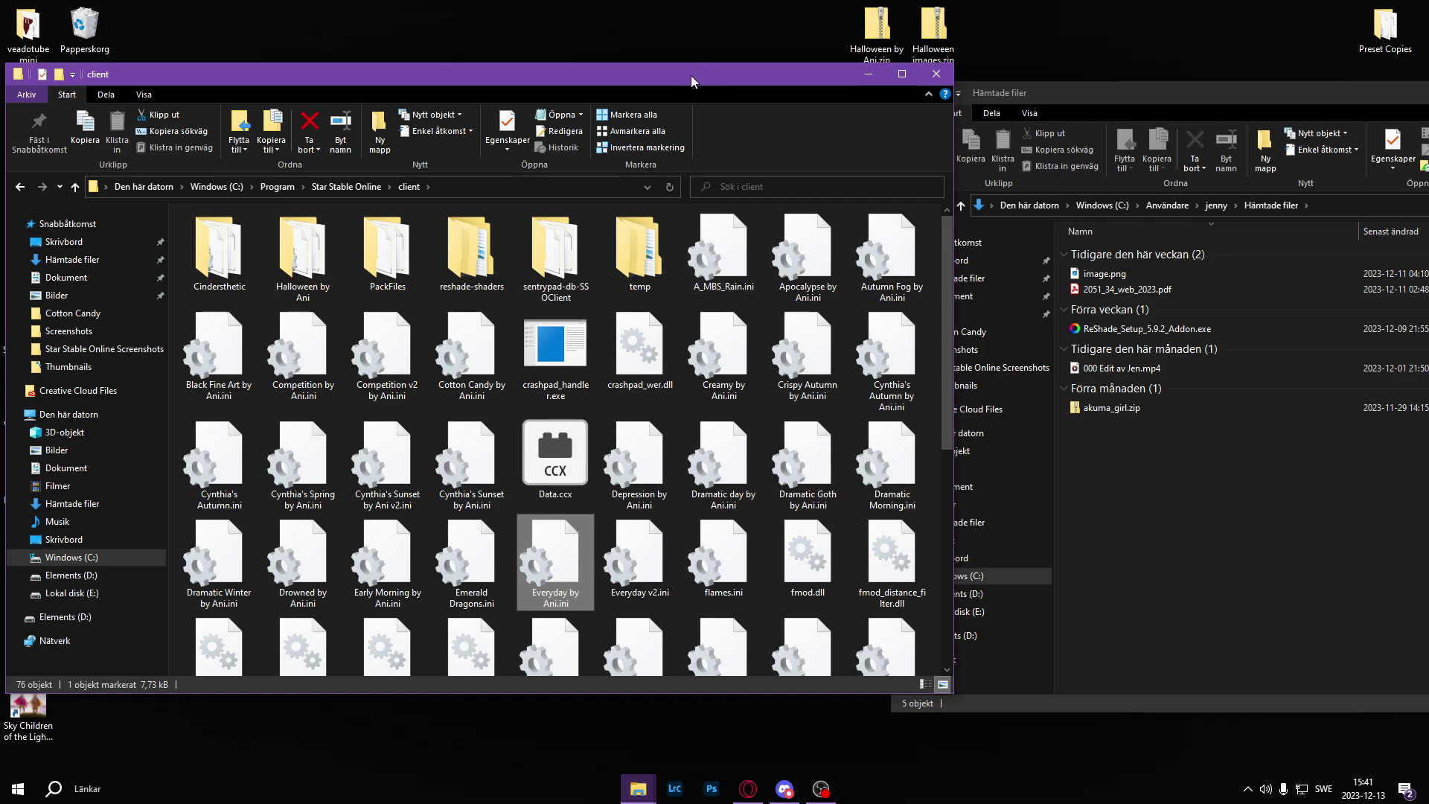
Examine the preset files inside the Halloween by Ani folder and return to the client folder
drag(691, 74, 852, 80)
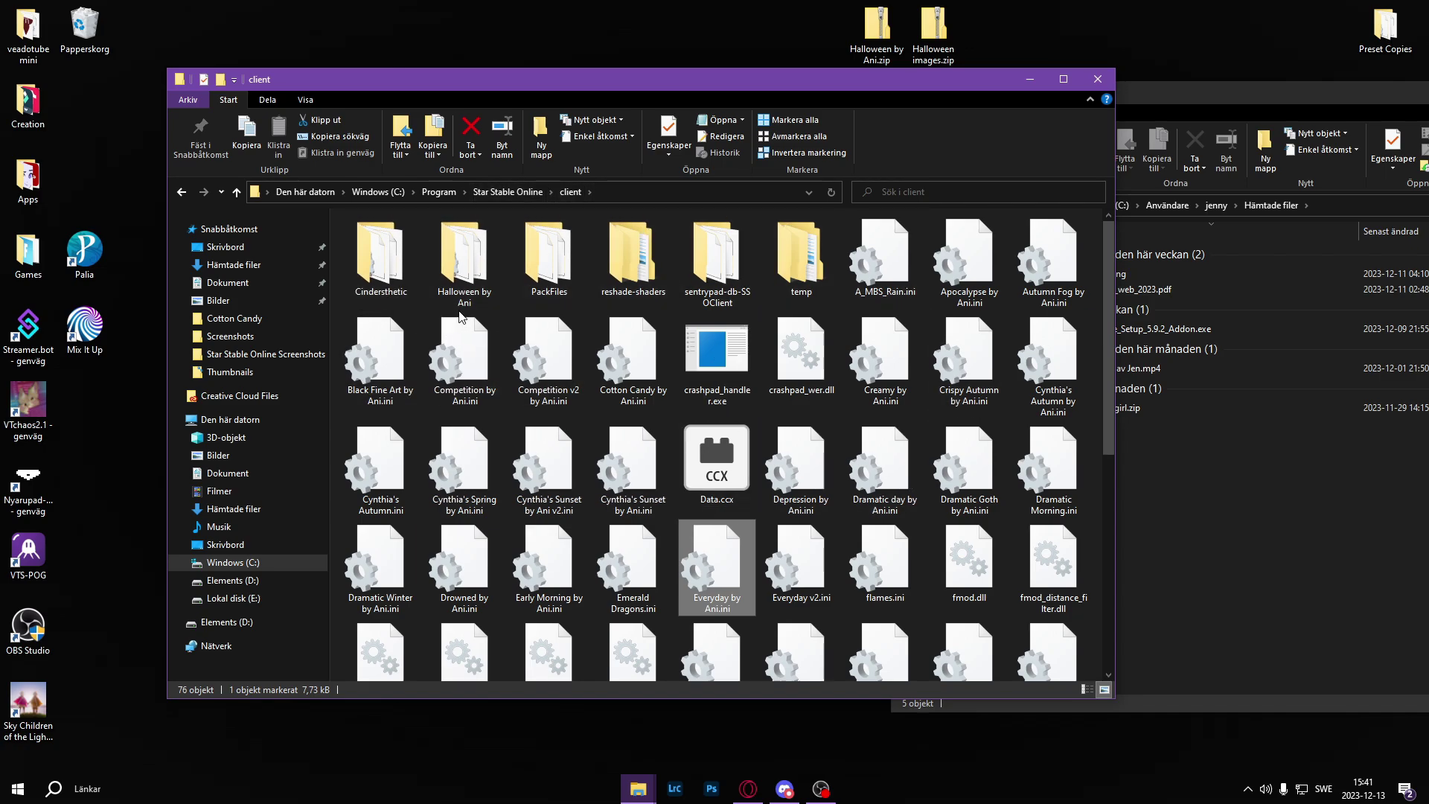
double_click(469, 237)
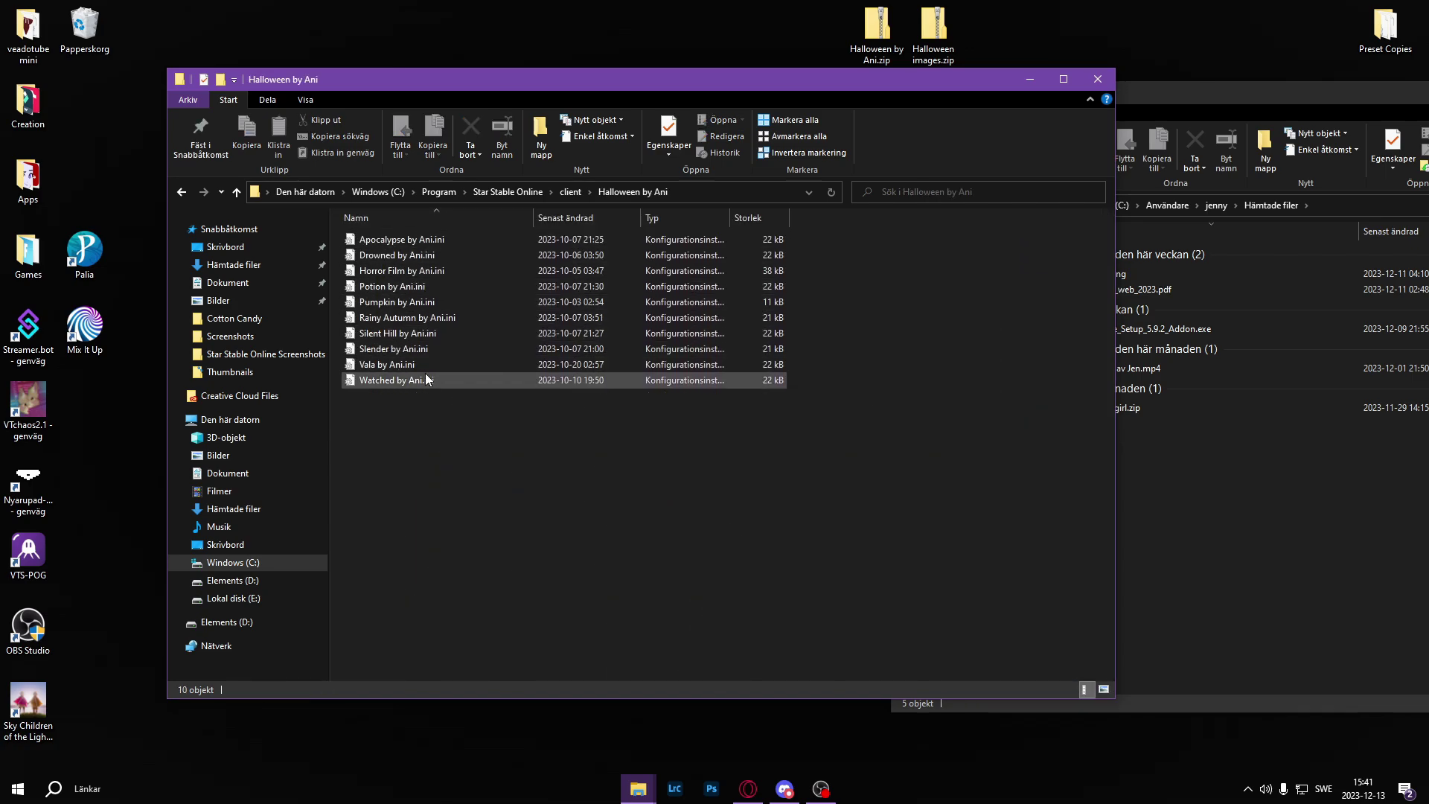
click(570, 192)
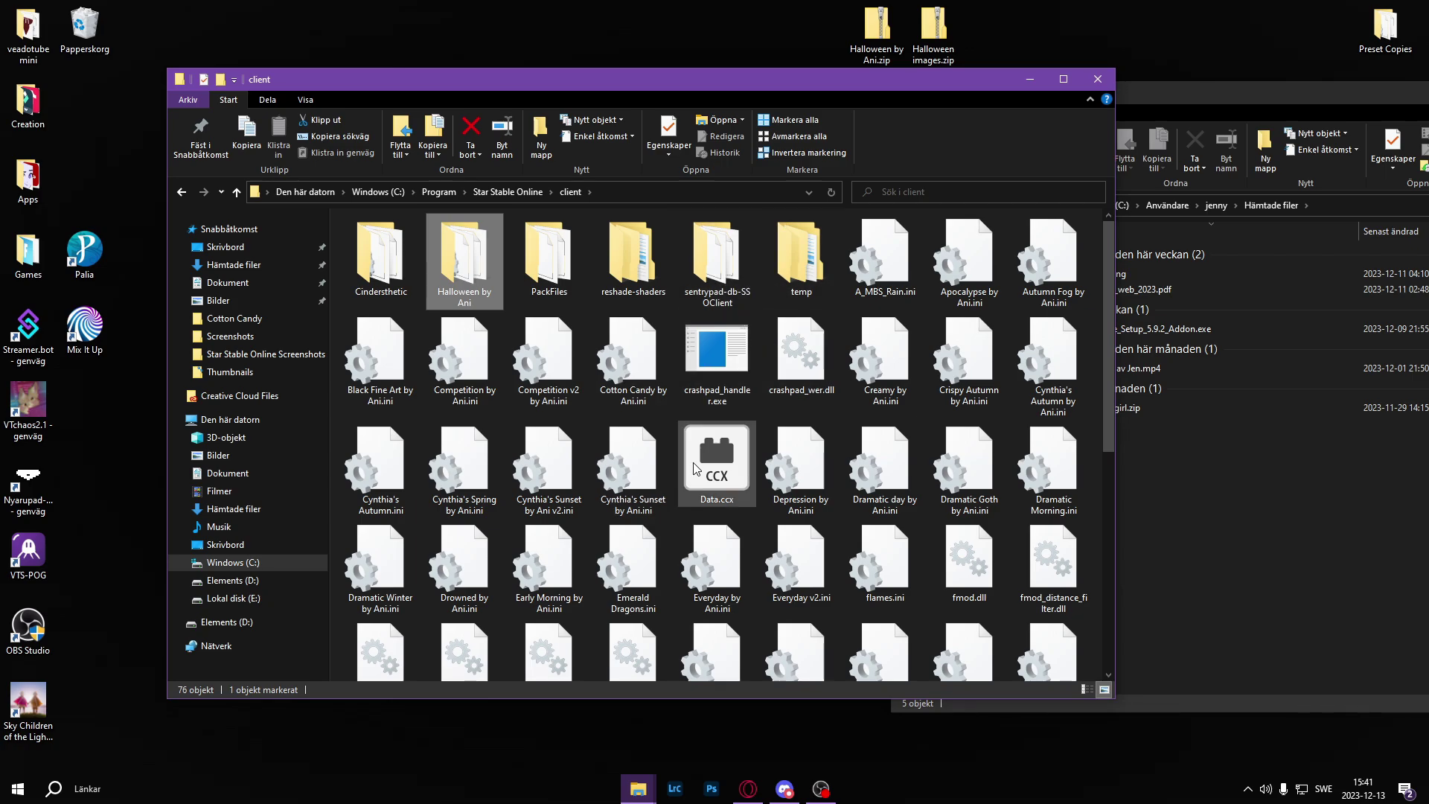
Launch Star Stable Online from the Games folder on the desktop and close that folder
key(super+d)
key(Return)
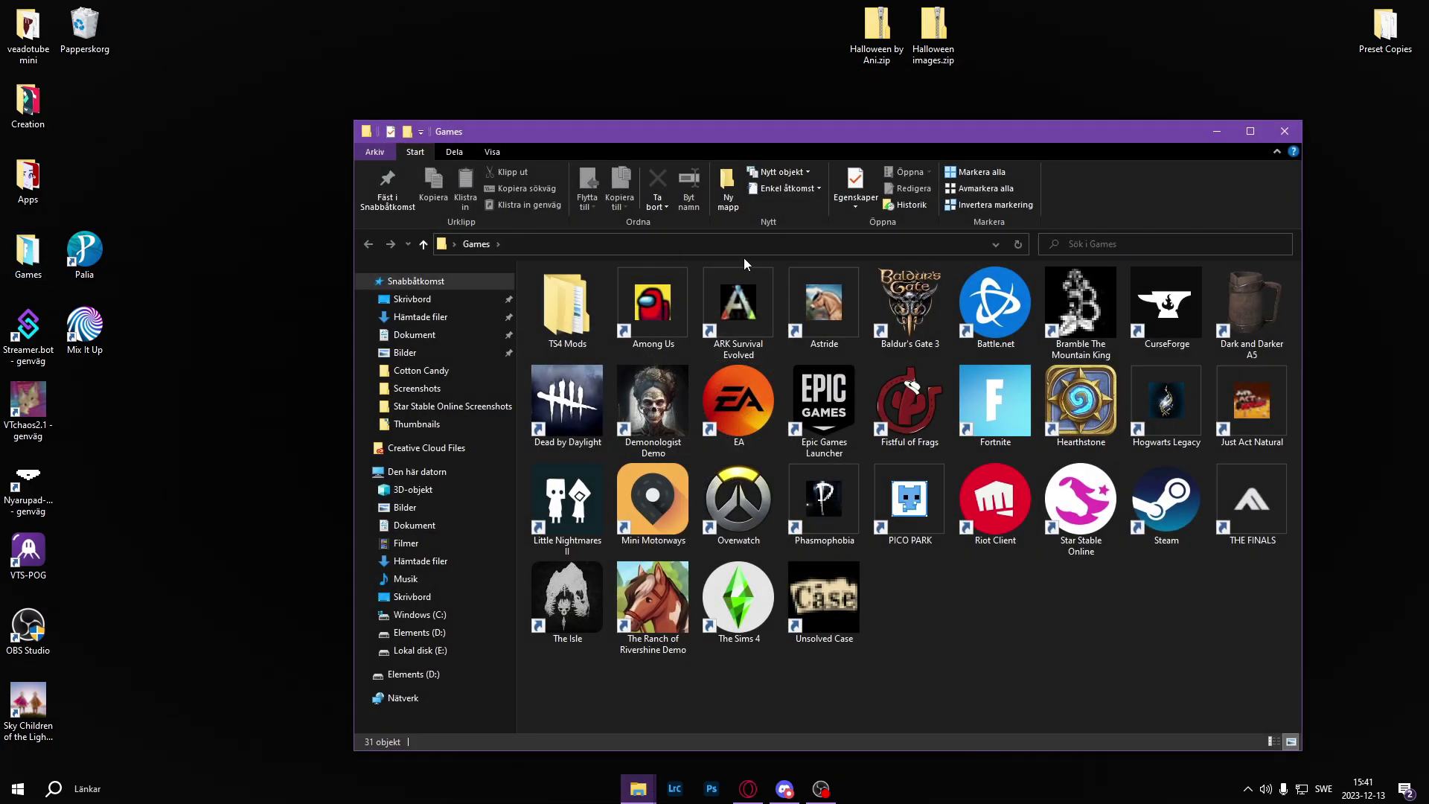
double_click(1081, 498)
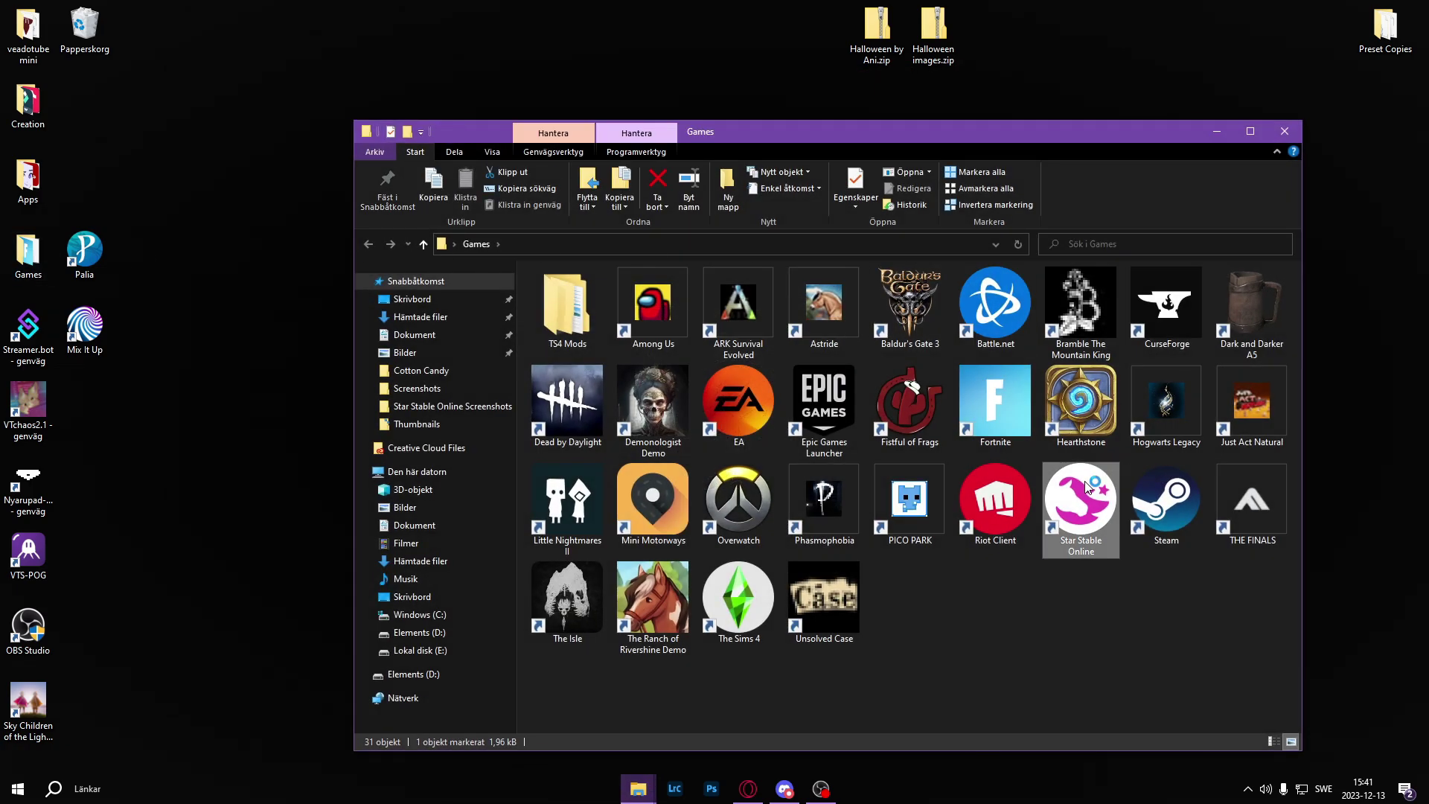
click(1290, 136)
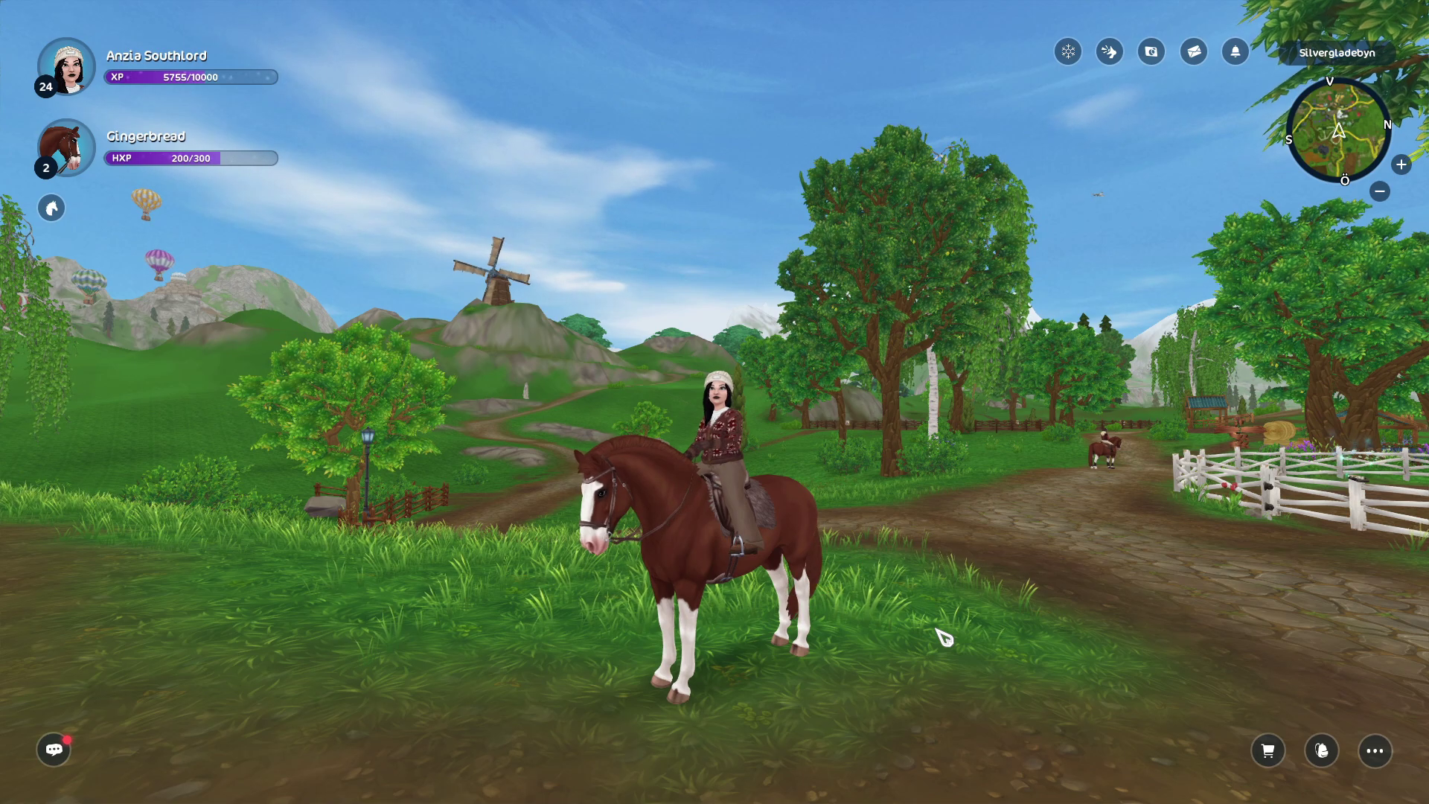
Open the ReShade overlay in the game, with a taller effects list, and load the preset Everyday by Ani.ini from the client folder
key(Home)
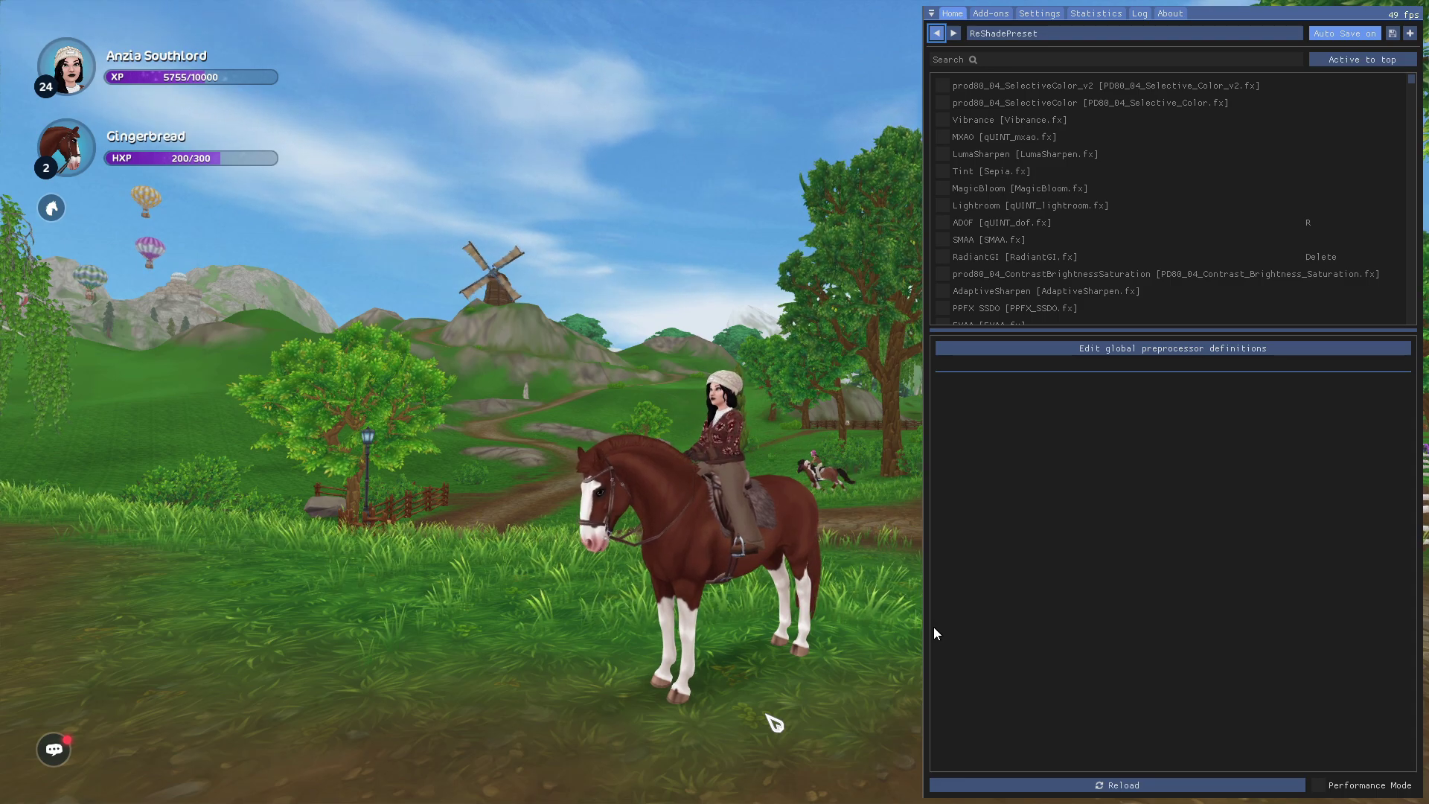
drag(1186, 329, 1175, 563)
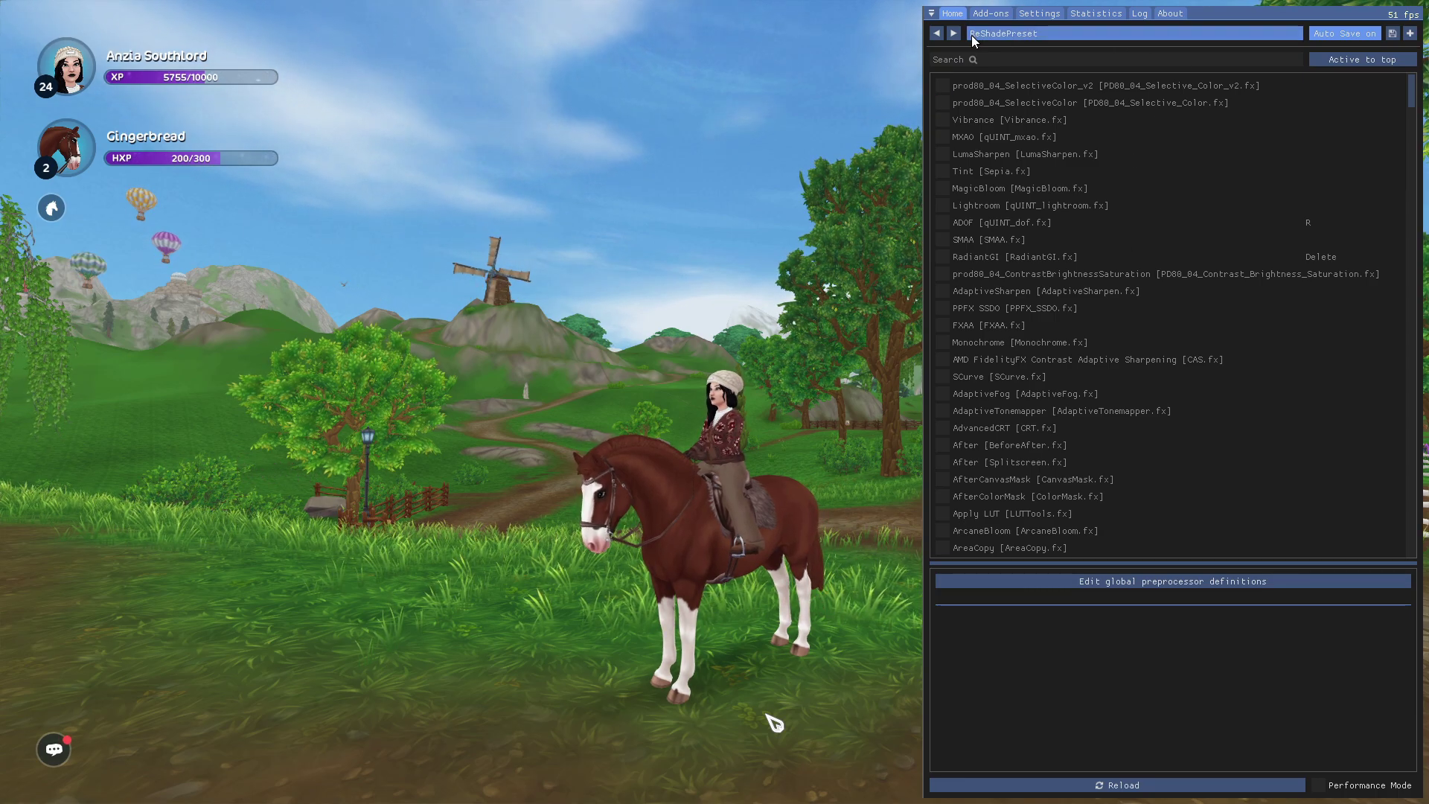
click(1039, 33)
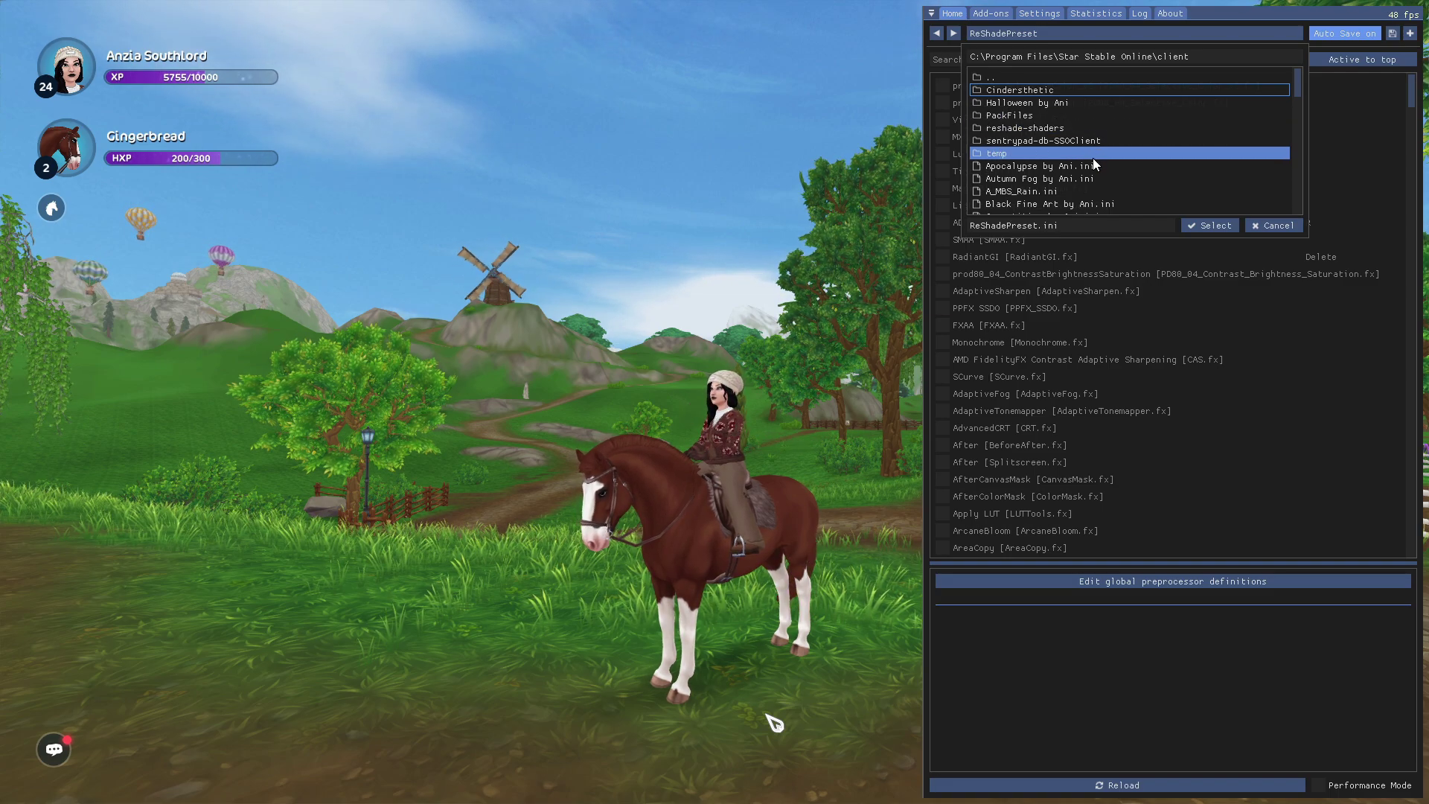
scroll(1159, 105, down, 3)
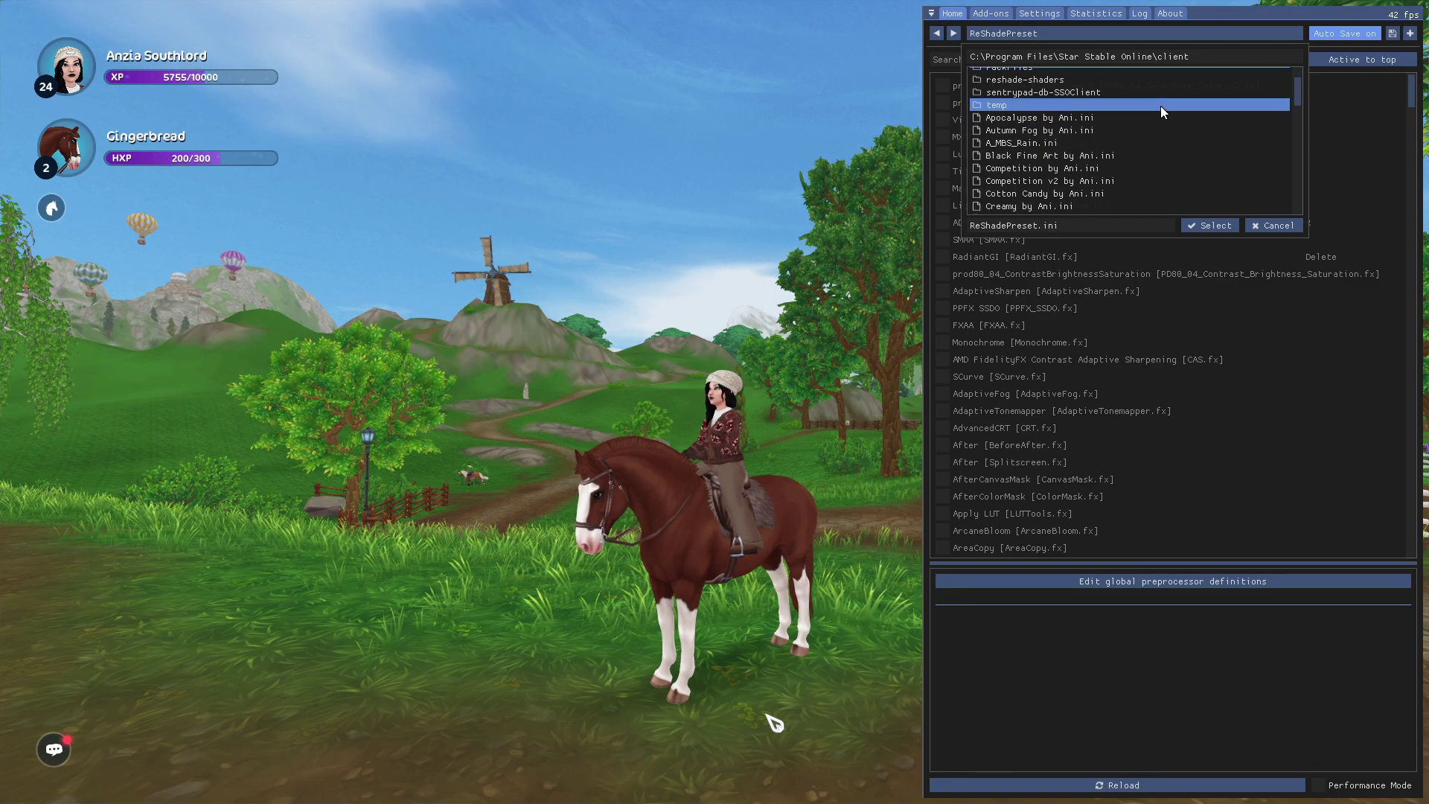
scroll(1159, 106, down, 4)
scroll(1110, 114, down, 5)
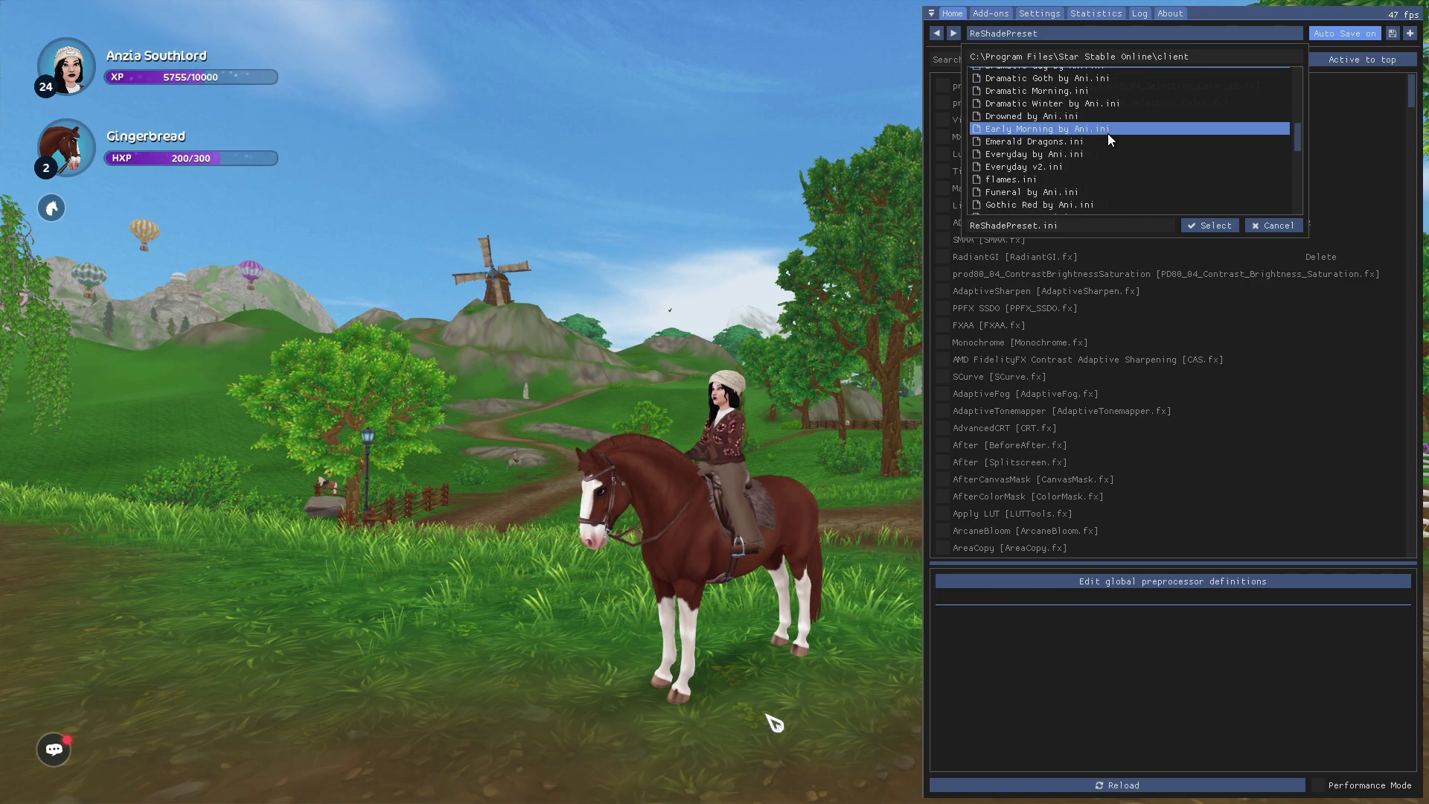
click(1090, 153)
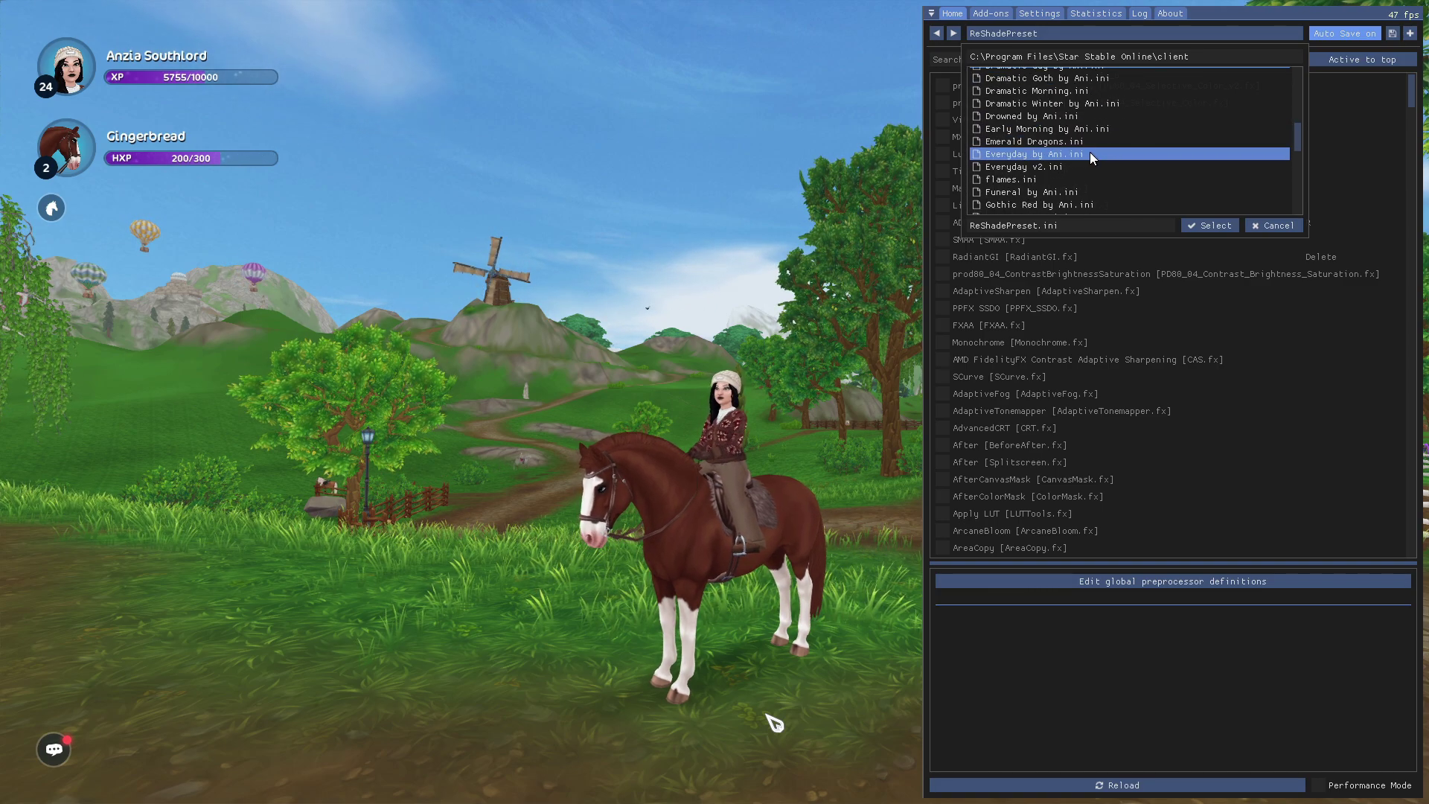
click(1221, 225)
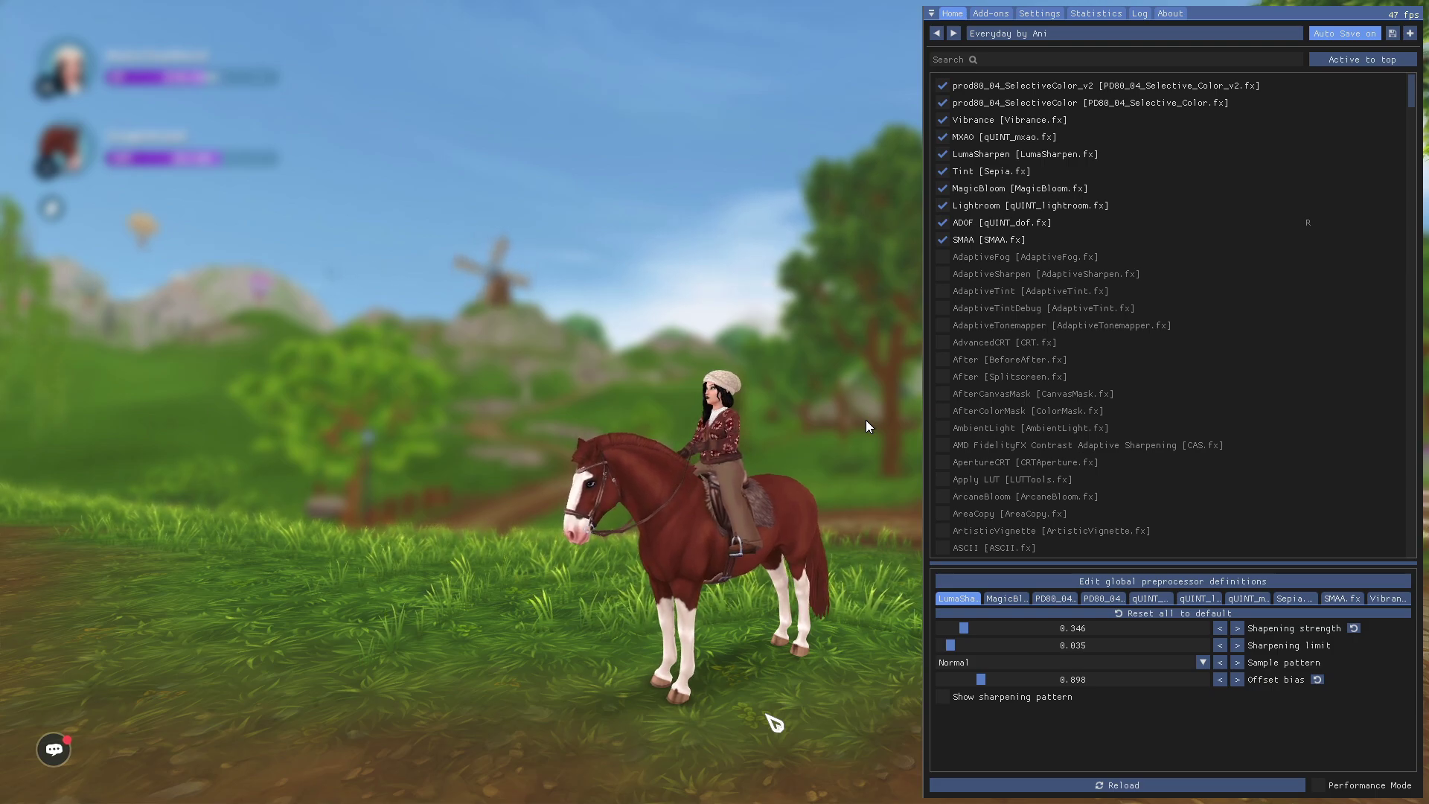
Open the Halloween by Ani folder in ReShade's preset browser
click(1135, 33)
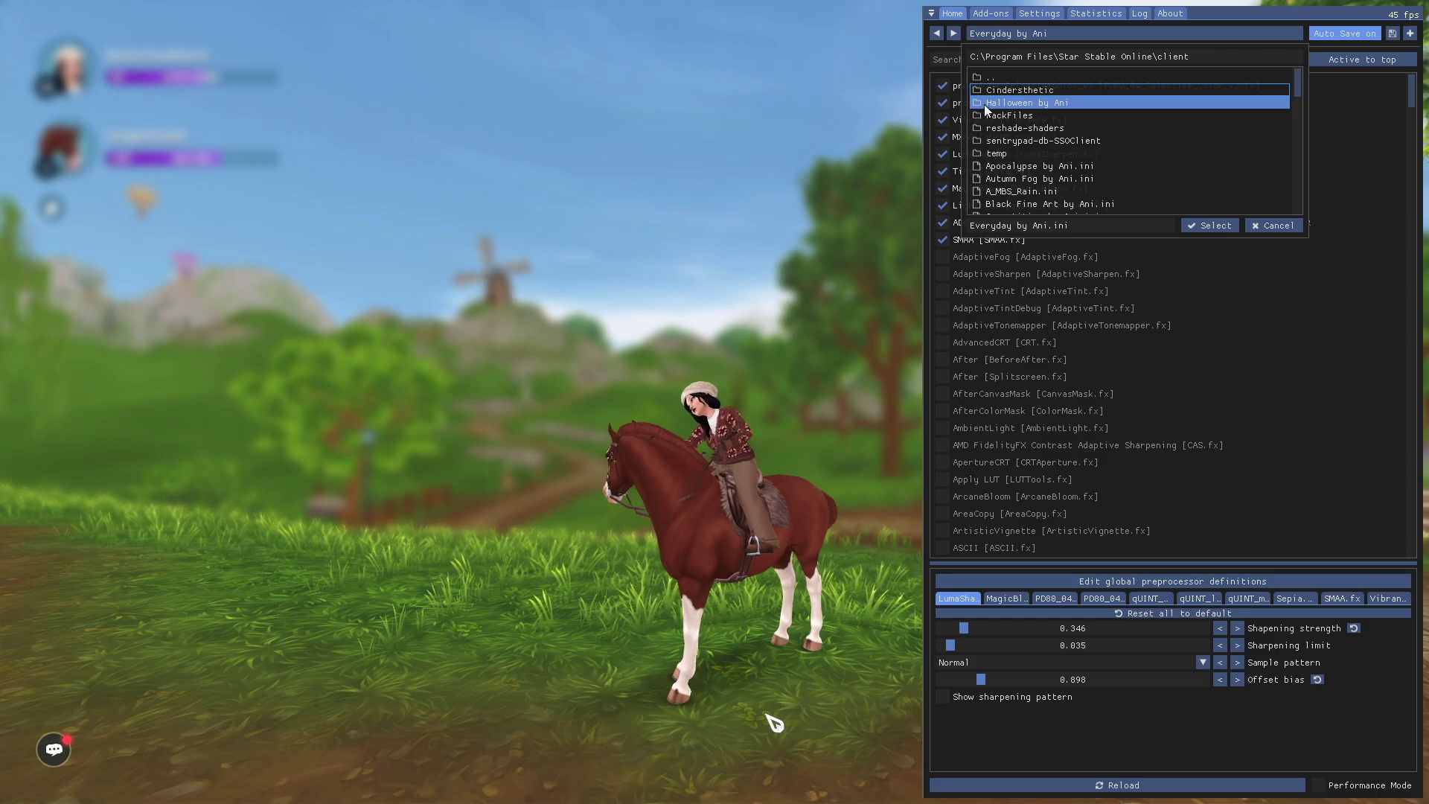
double_click(1070, 103)
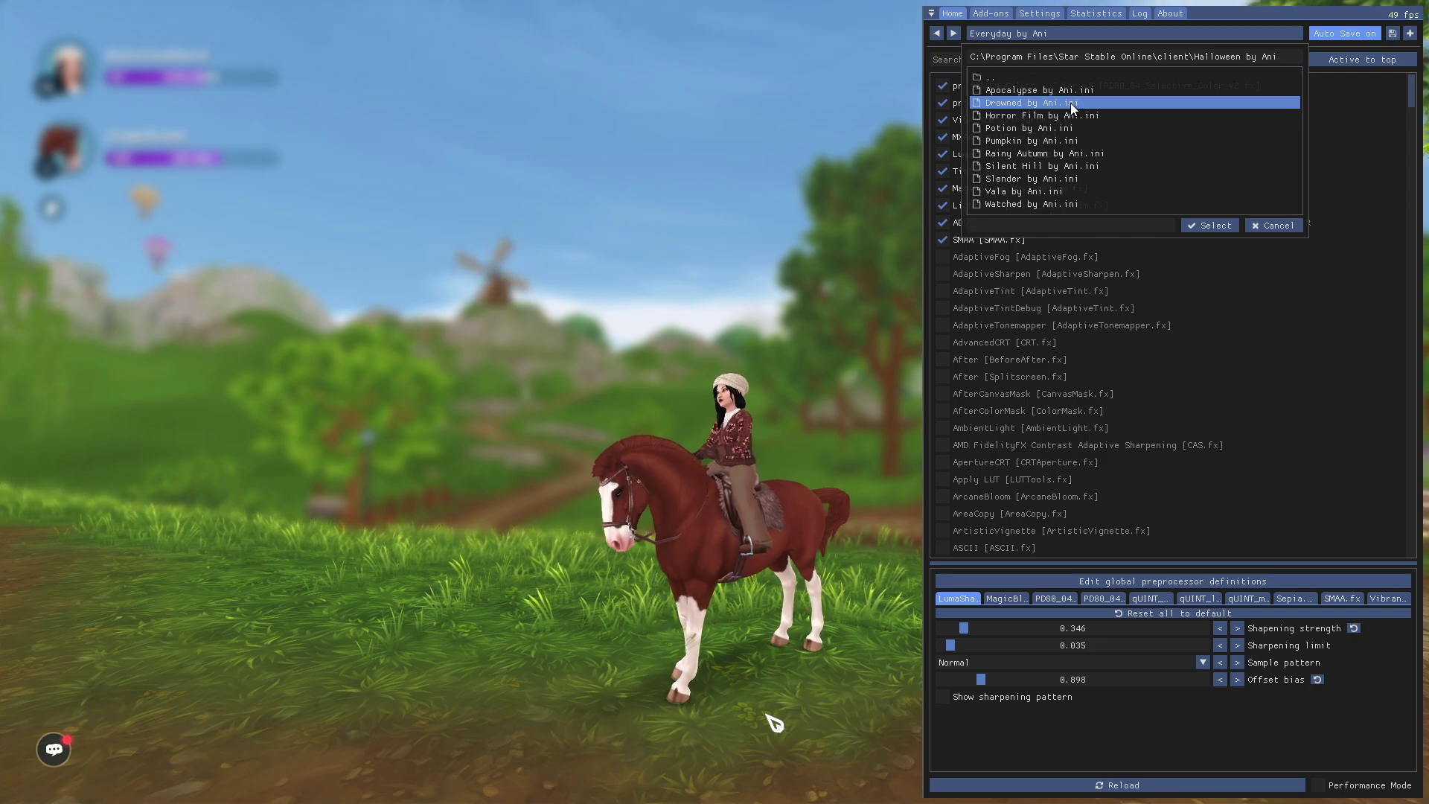